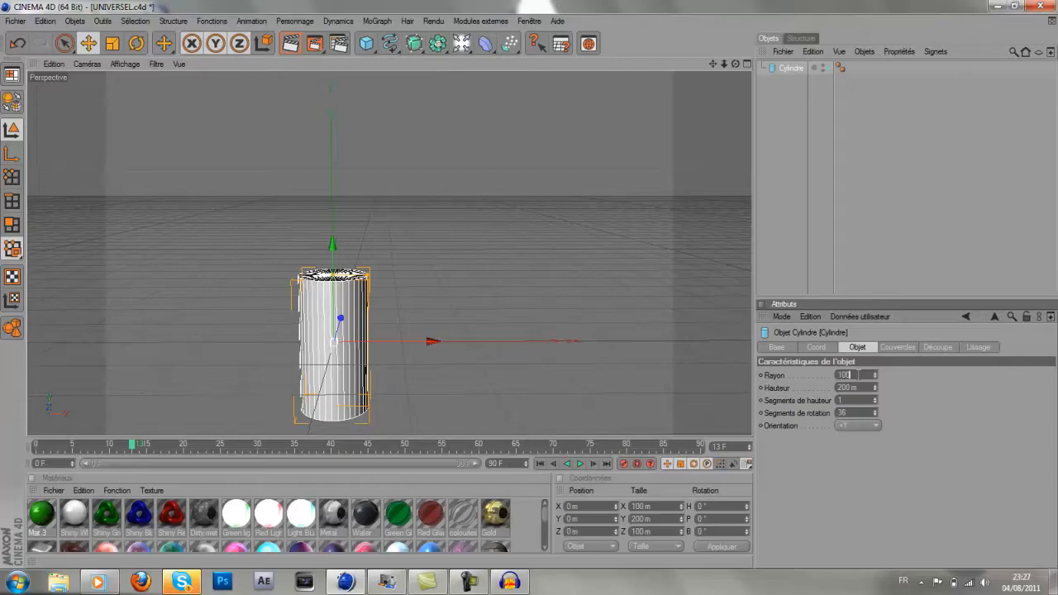
- Add a sphere with 102 segments and raise it so its upper half forms a dome over the cylinder
left_click(368, 45)
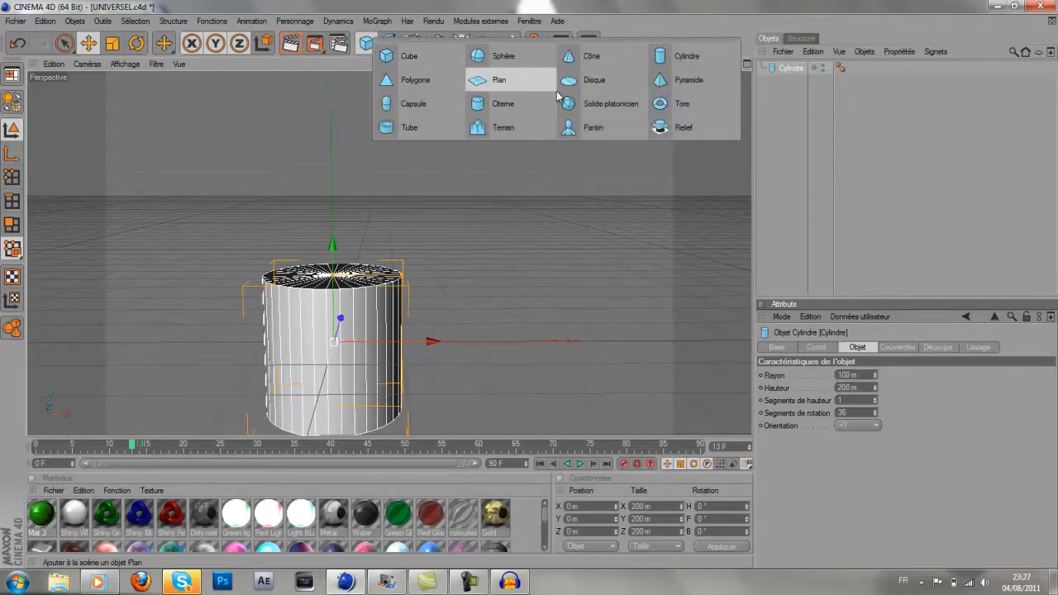
left_click(470, 63)
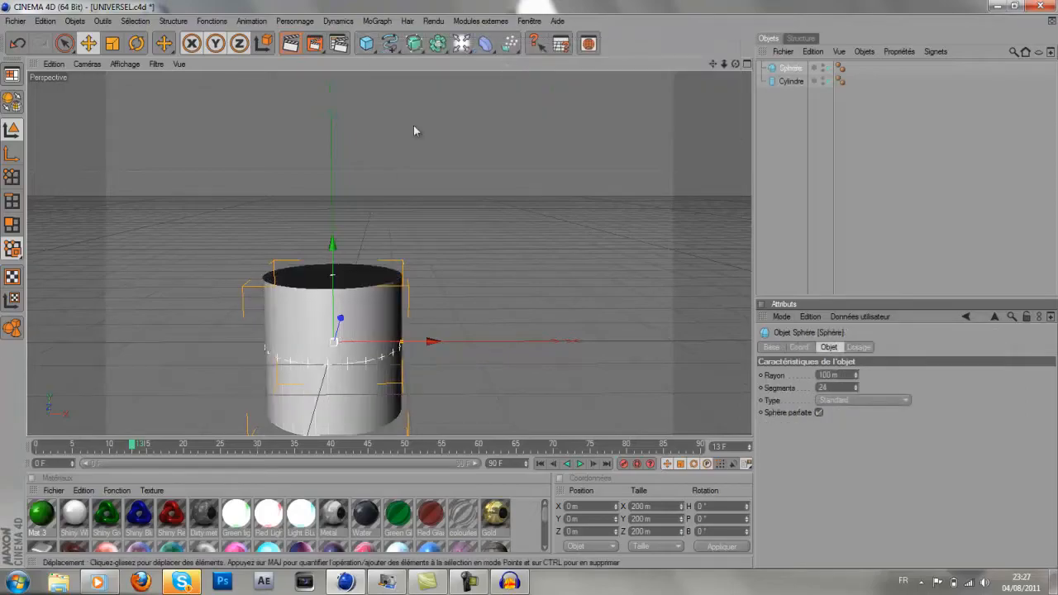
left_click_drag(334, 270, 530, 283)
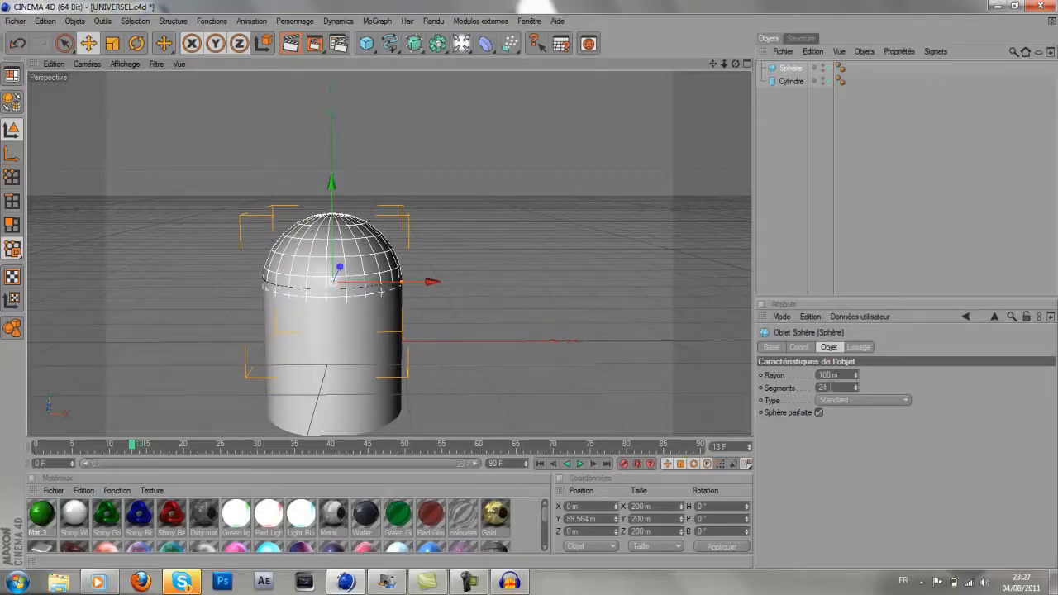
left_click_drag(857, 387, 856, 387)
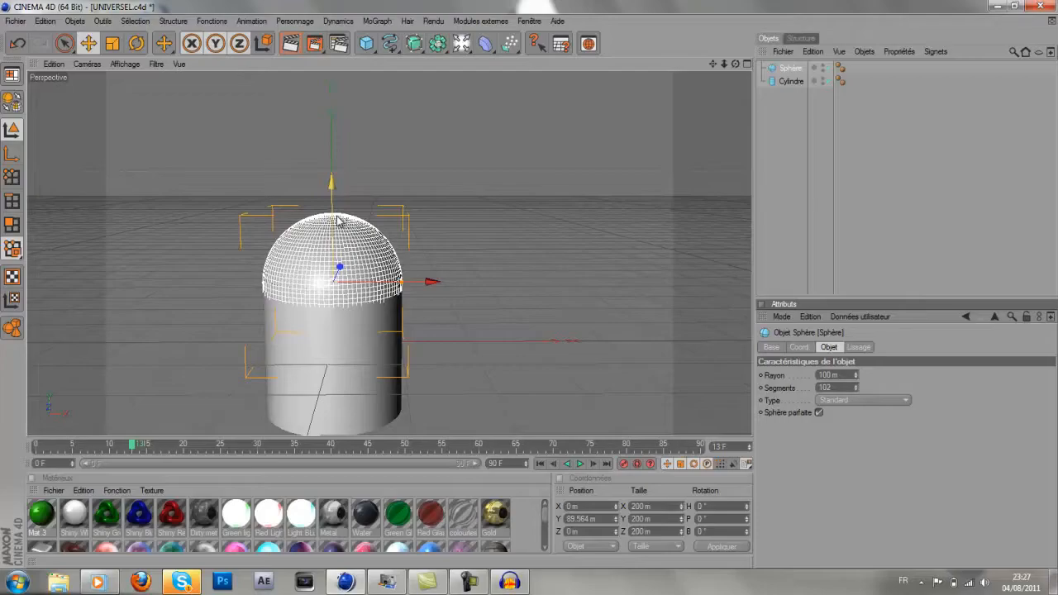
left_click_drag(338, 225, 341, 233)
- Add a Fusion deformer as a child of the sphere and set its intensity to 0 %
left_click_drag(366, 45, 427, 4)
left_click_drag(485, 44, 729, 132)
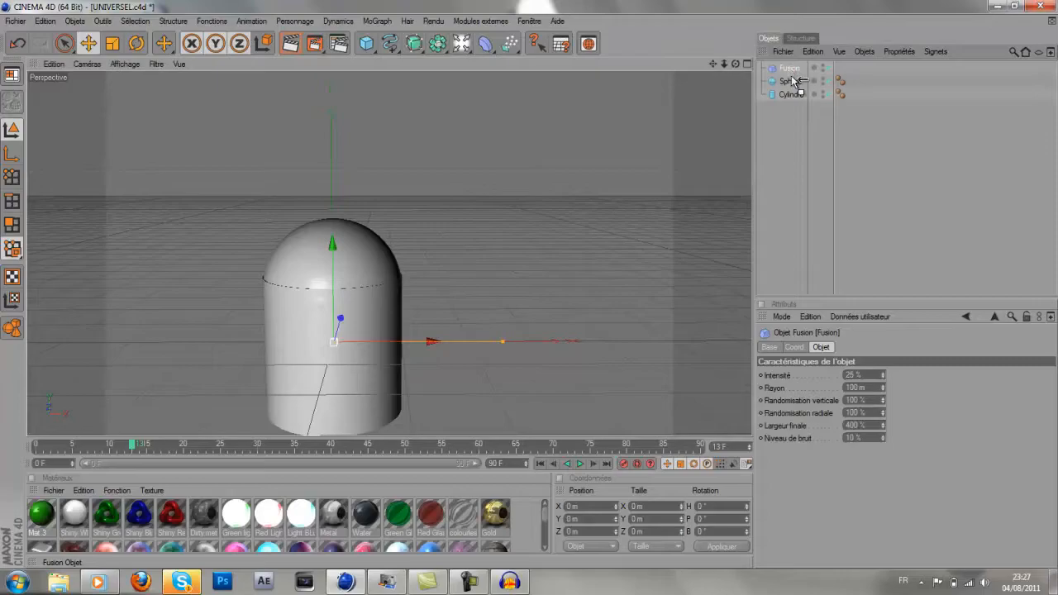
left_click_drag(794, 84, 794, 86)
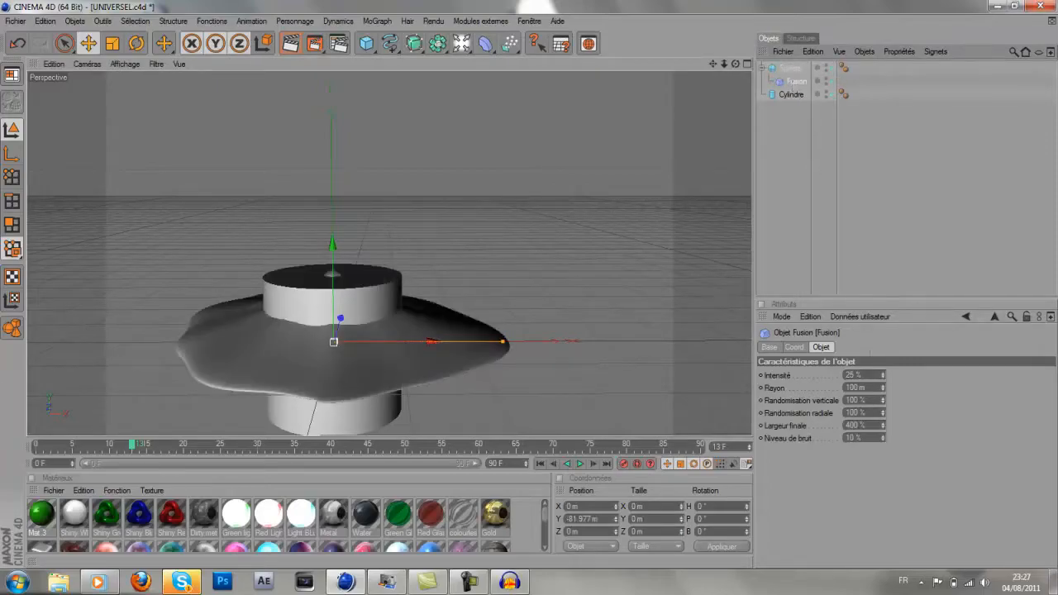
left_click(875, 374)
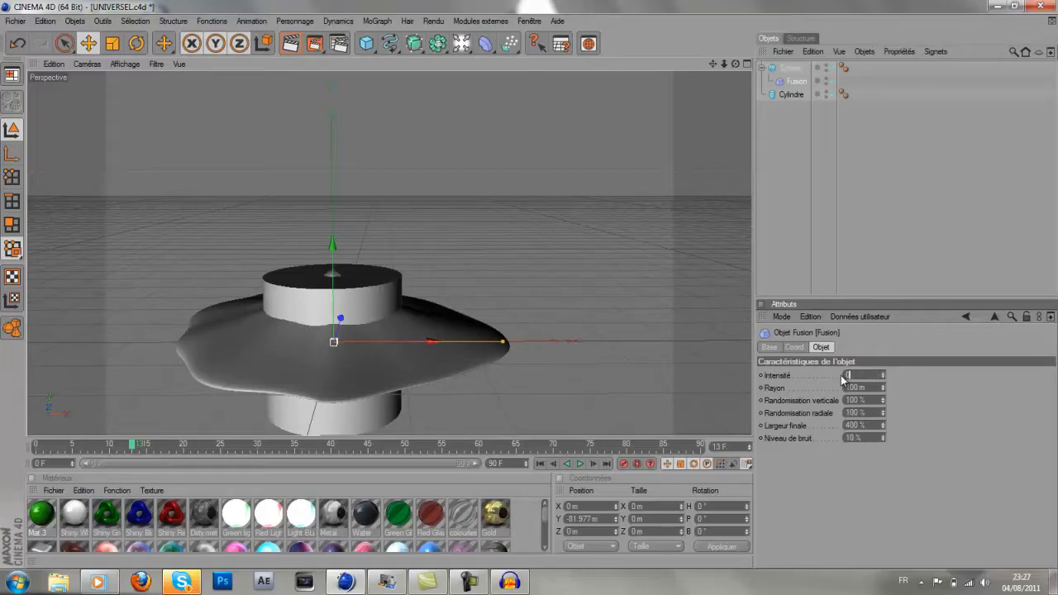
type("0")
key("Return")
- Raise the Fusion deformer to about Y 12.5 m, leaving a narrow gap between dome and cylinder, and render the view
left_click_drag(333, 284, 333, 252)
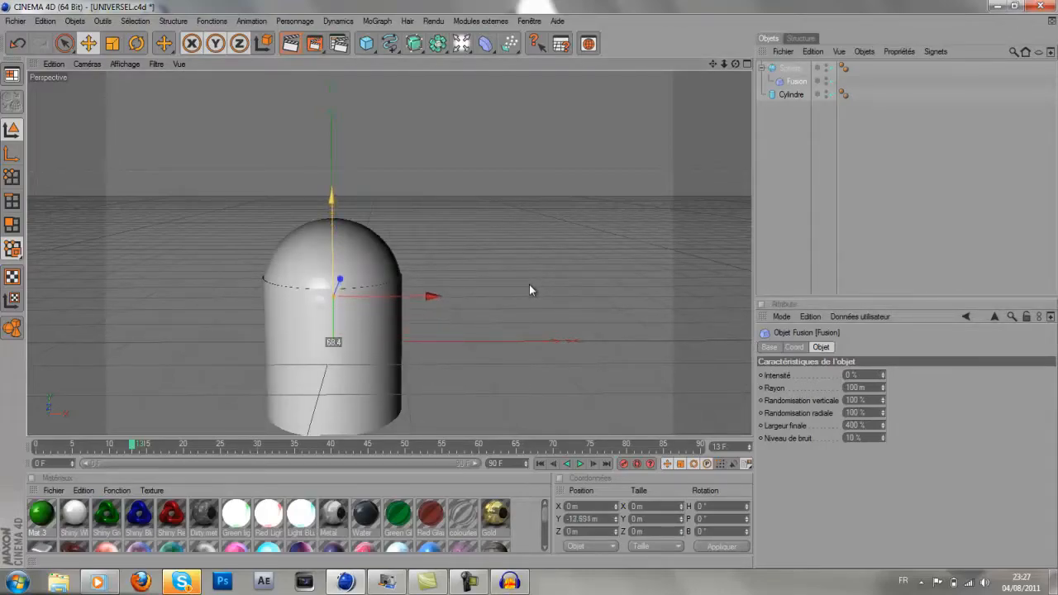
left_click_drag(530, 285, 532, 294)
left_click(790, 94)
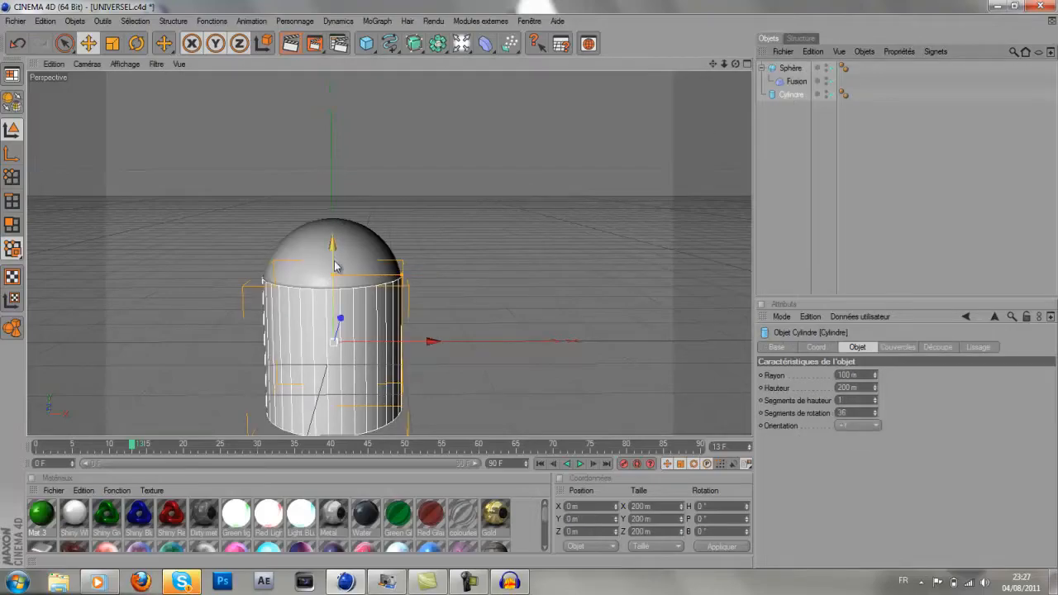
left_click_drag(530, 286, 530, 291)
left_click(284, 246)
left_click(290, 43)
left_click_drag(712, 64, 527, 286)
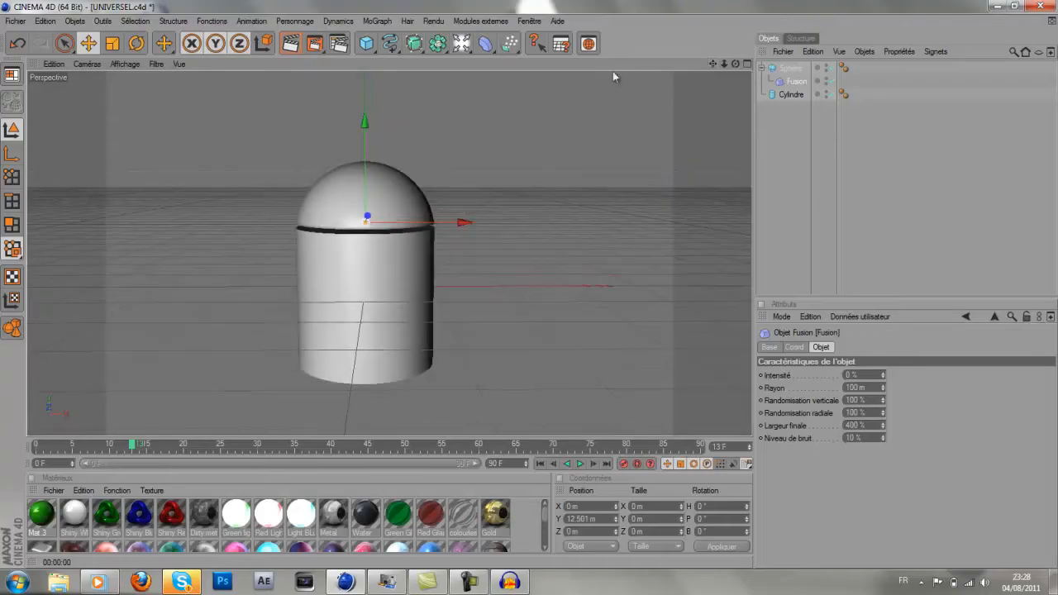
- Add a capsule arm about 23 m in radius and 168 m high beside the cylinder, at about X -127 m
left_click_drag(366, 43, 413, 105)
left_click_drag(424, 280, 300, 286)
left_click_drag(882, 376, 531, 292)
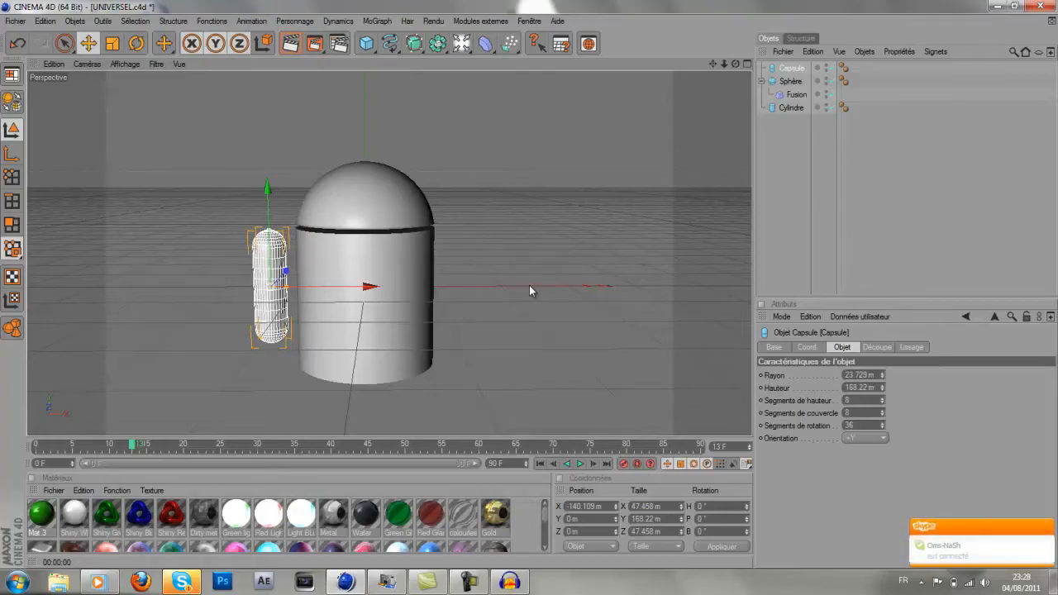
left_click_drag(286, 287, 529, 287)
left_click_drag(294, 287, 531, 287)
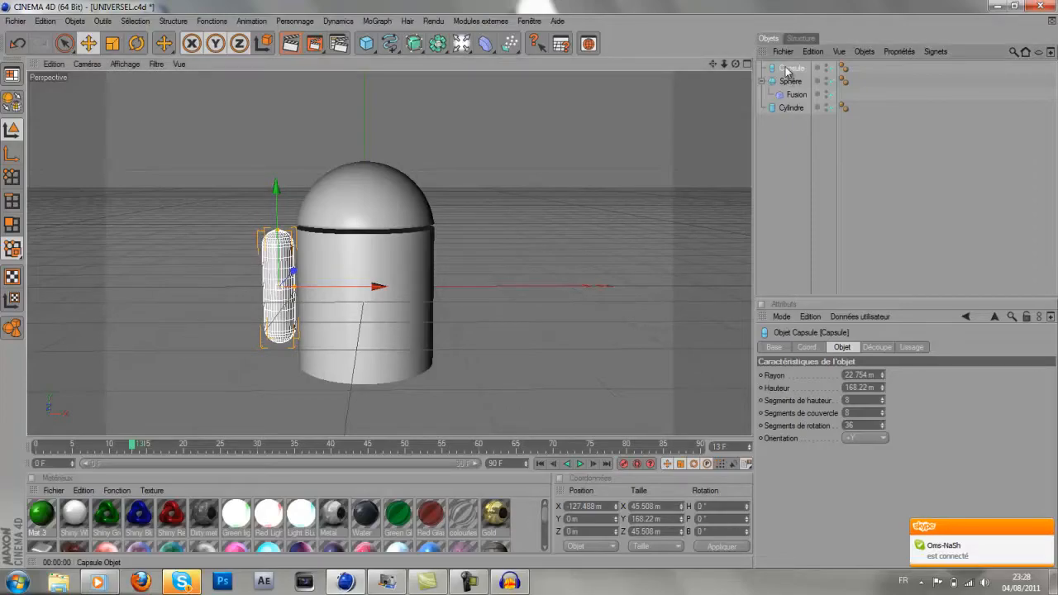
- Duplicate the arm capsule and move the copy to the cylinder's opposite side, at about X 125 m
key("ctrl+c")
key("ctrl+v")
left_click_drag(324, 298, 537, 288)
left_click_drag(715, 64, 738, 56)
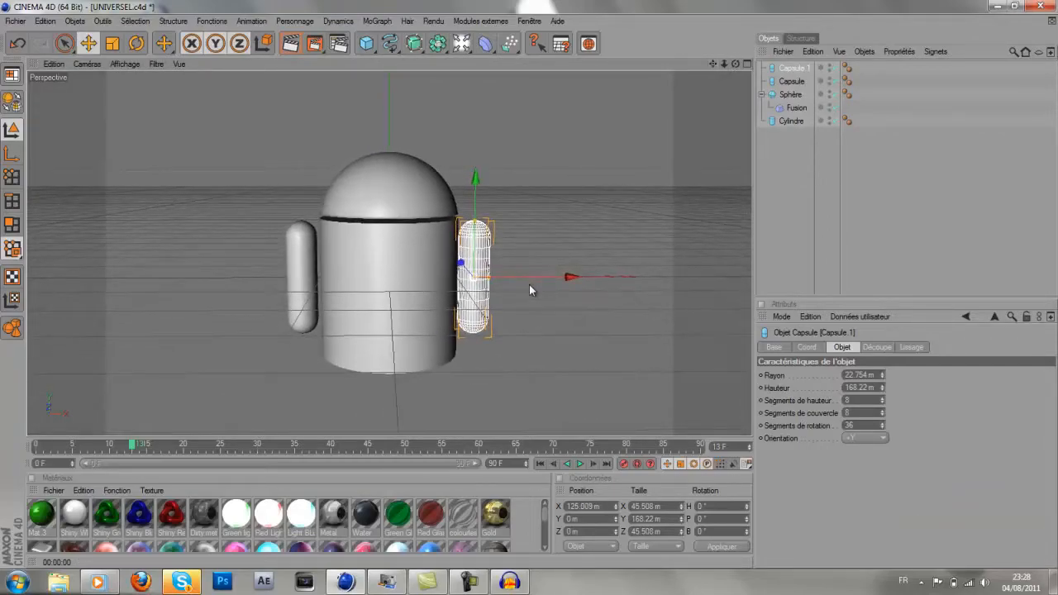
- Add a capsule leg about 20 m in radius under the body, at about X -36 m, Y -122 m
left_click(367, 46)
left_click(410, 103)
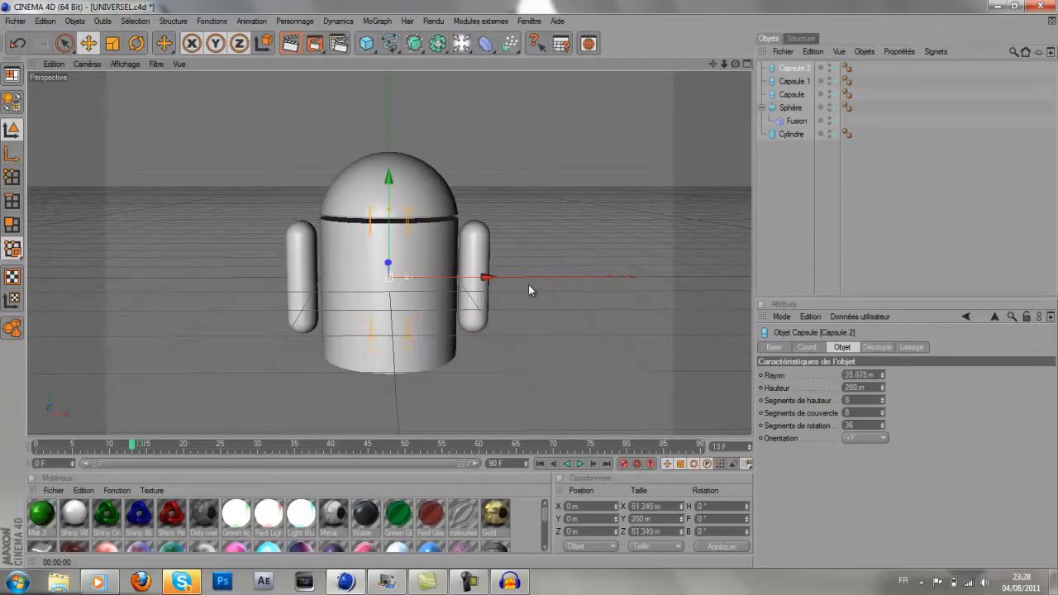
left_click_drag(403, 277, 402, 277)
left_click_drag(392, 229, 392, 305)
left_click_drag(448, 343, 424, 344)
left_click_drag(375, 306, 530, 291)
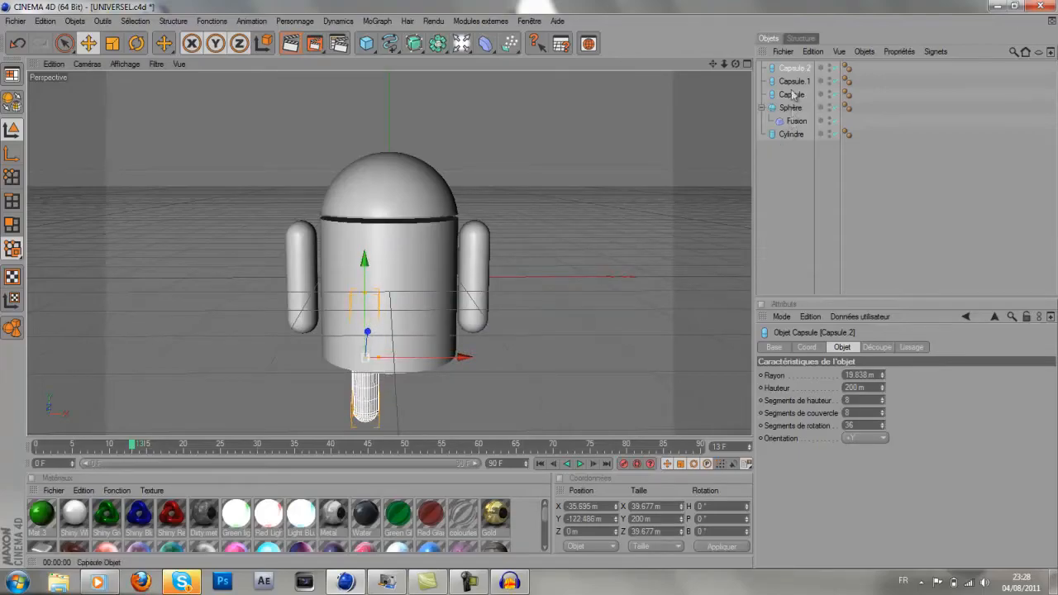
- Duplicate the leg capsule and move the copy across under the body to about X 35 m
key("ctrl+c")
key("ctrl+v")
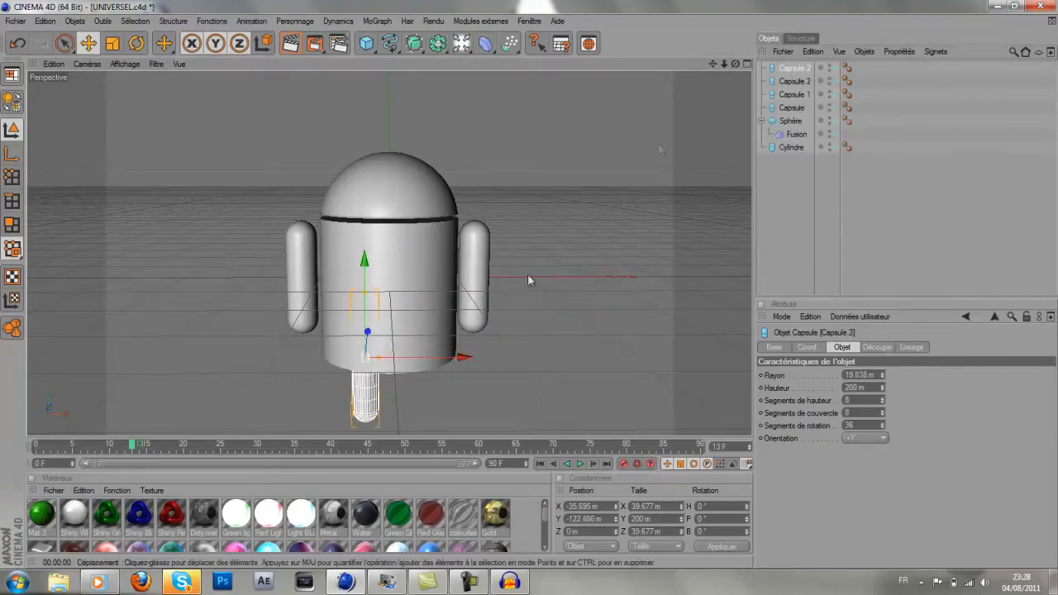
left_click_drag(425, 359, 472, 358)
left_click_drag(531, 285, 536, 285)
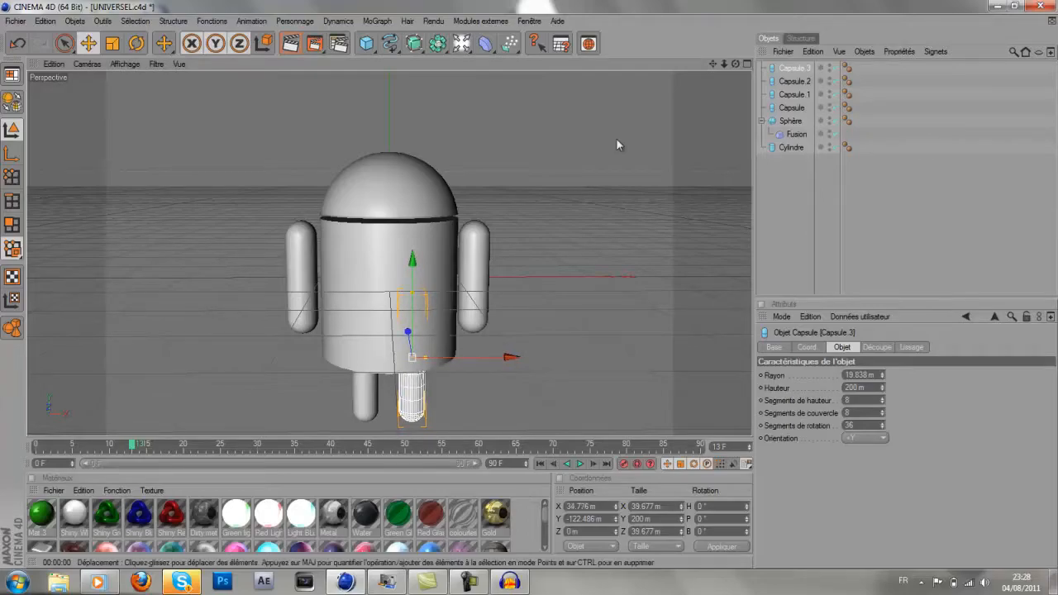
middle_click_drag(530, 285, 530, 287, "alt")
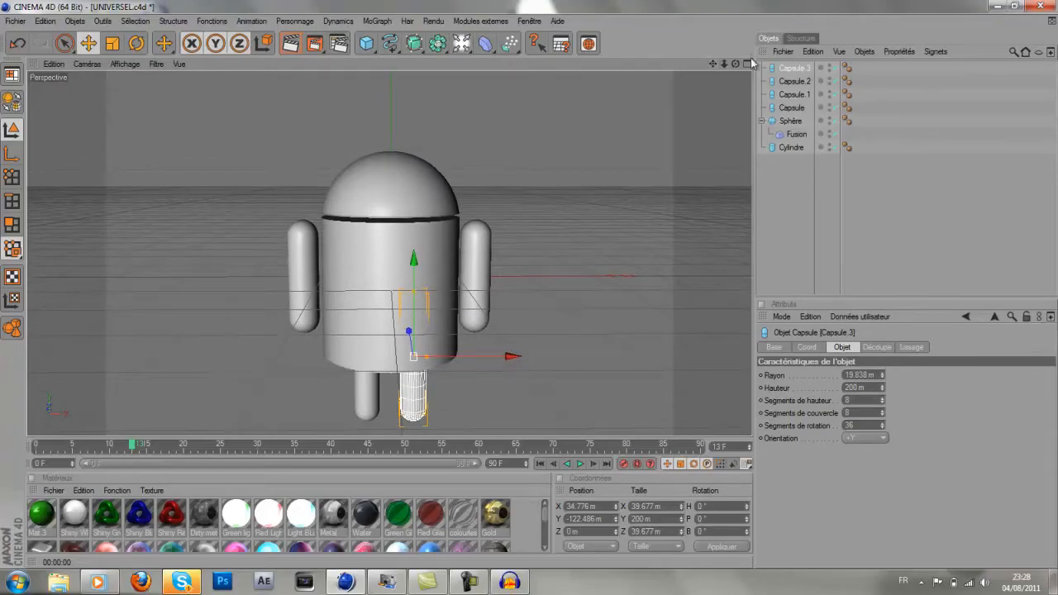
- Add a capsule antenna about 6 m in radius and 119 m high above the dome, at about Y 199 m
left_click_drag(370, 49, 403, 101)
left_click_drag(391, 187, 391, 51)
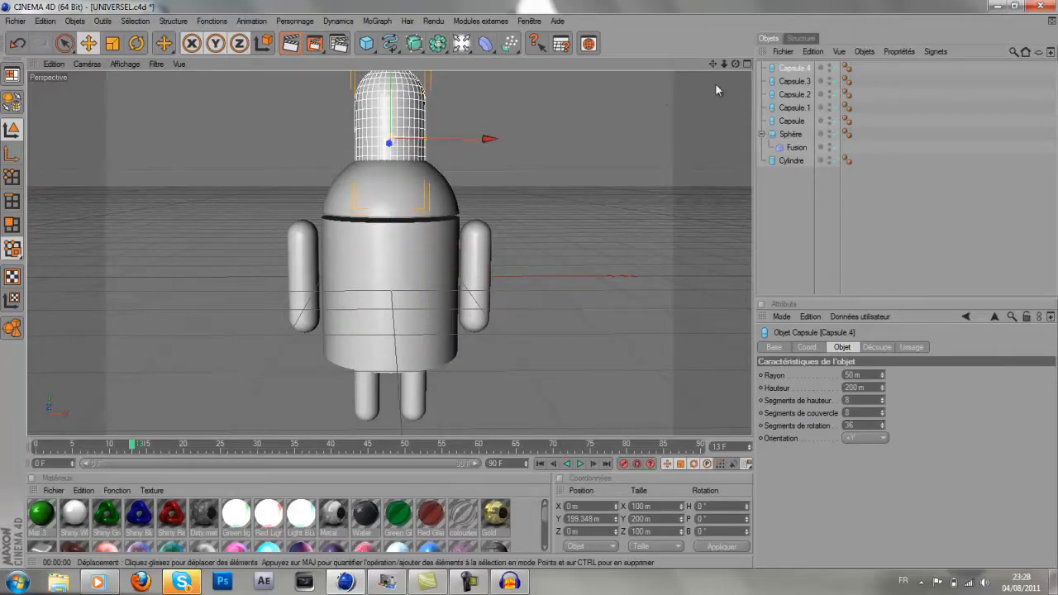
left_click_drag(723, 64, 701, 78)
left_click_drag(422, 154, 395, 154)
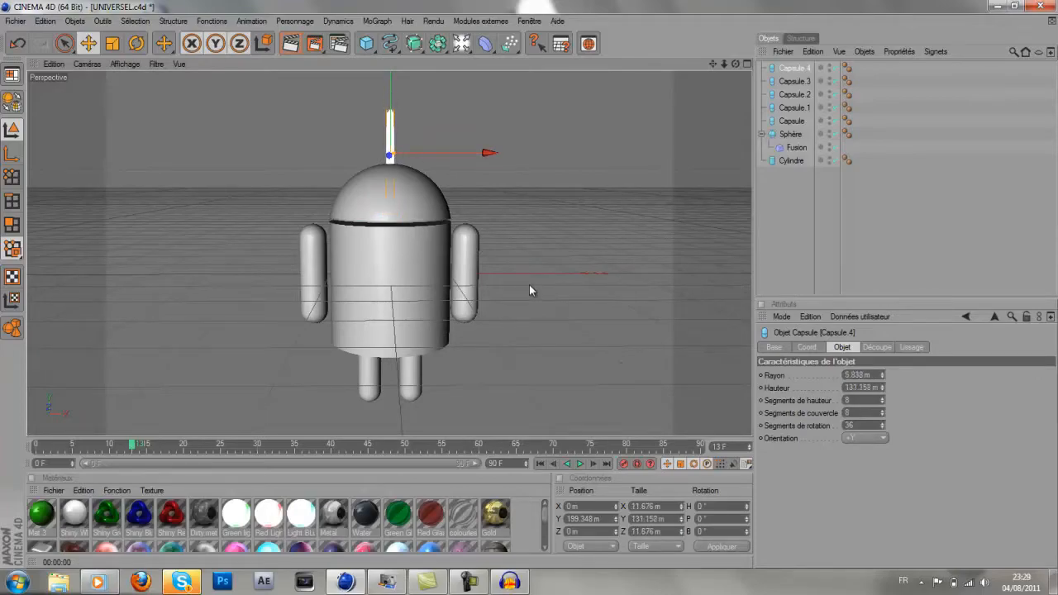
left_click_drag(736, 65, 531, 288)
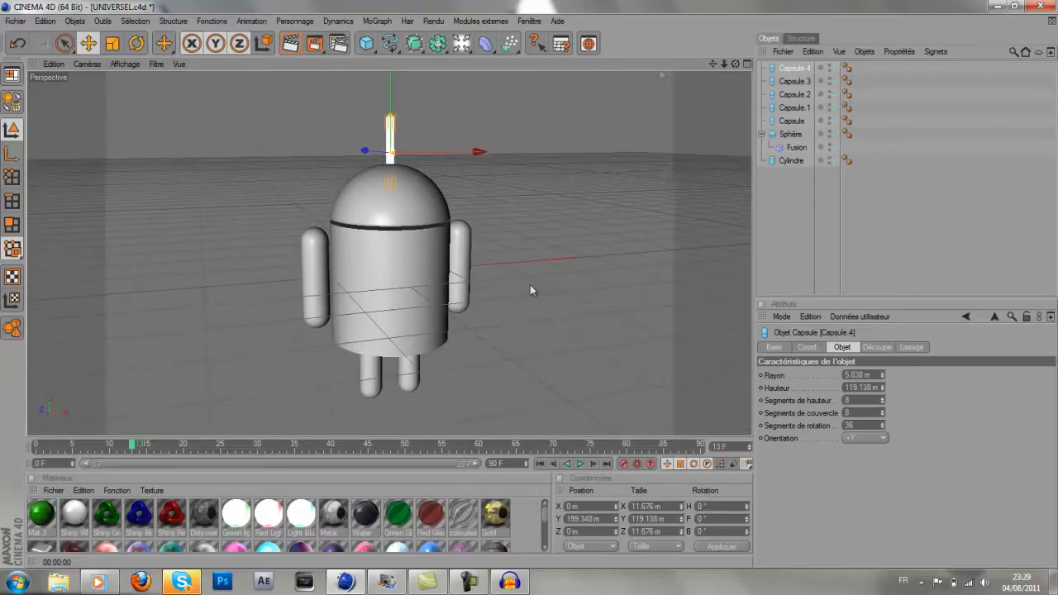
- Tilt the antenna to a bank of -20° and move it to about X -32 m, Y 177 m on the dome
left_click(136, 43)
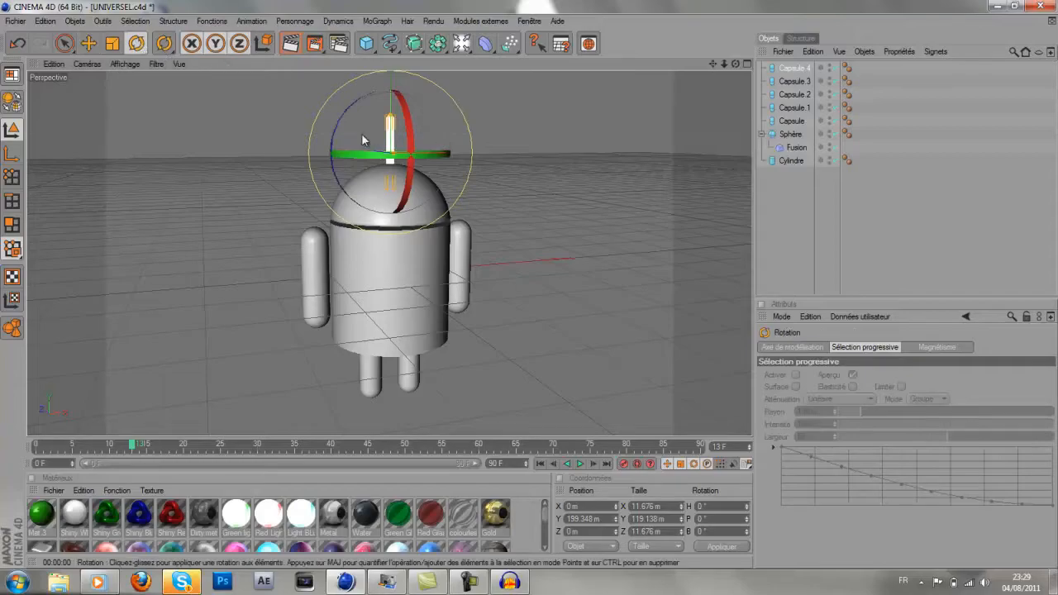
left_click_drag(343, 124, 330, 138)
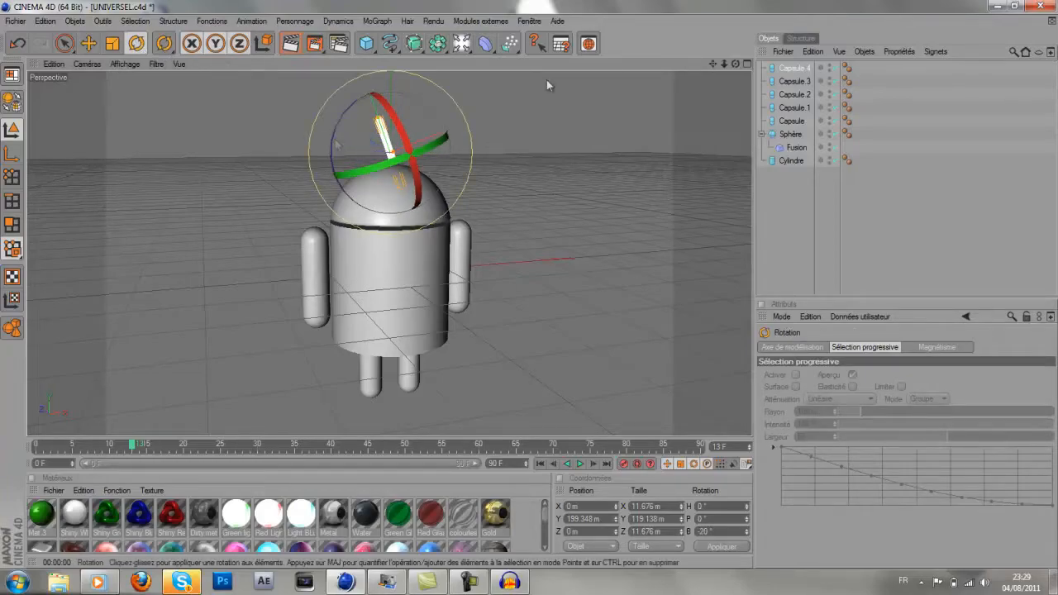
left_click_drag(736, 65, 536, 286)
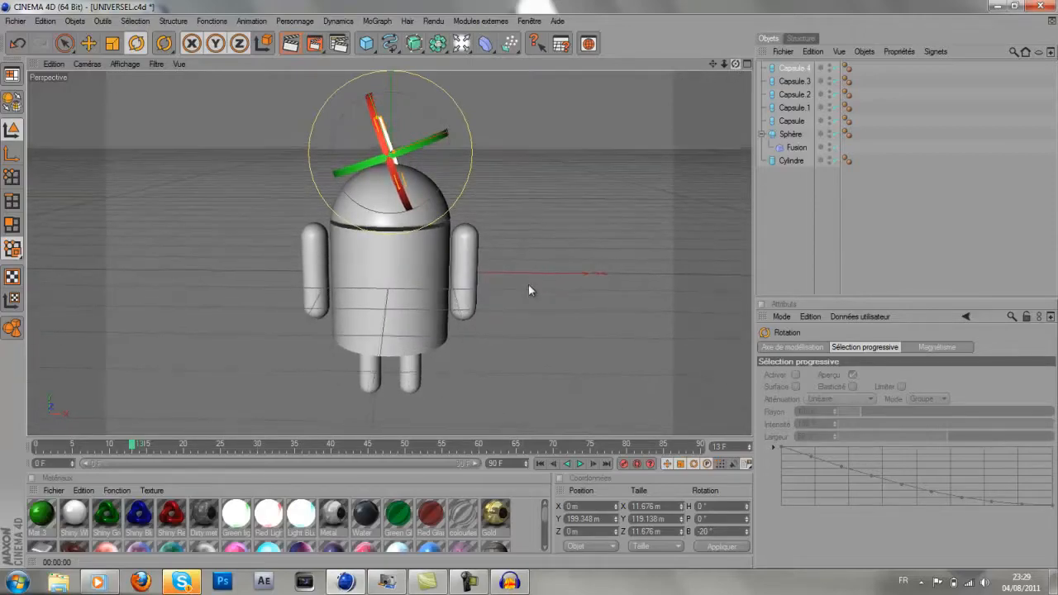
left_click(89, 43)
left_click_drag(427, 141, 409, 148)
left_click_drag(530, 290, 530, 288)
left_click_drag(713, 64, 530, 282)
scroll(695, 102, "up", 2)
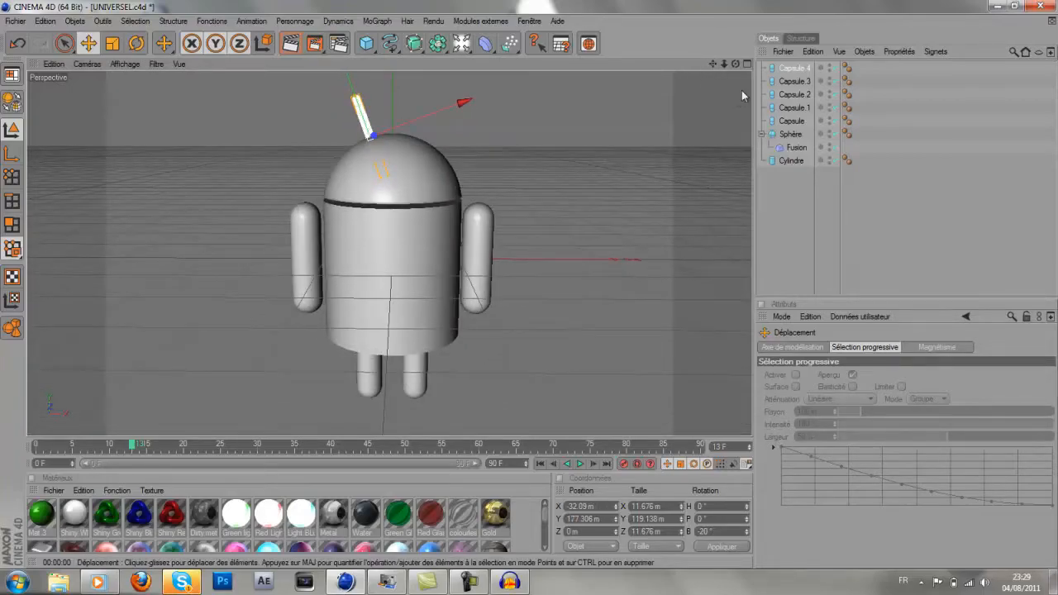
- Render the view and sink the antenna deeper into the dome, to about X -28 m, Y 166 m
left_click_drag(736, 66, 529, 287)
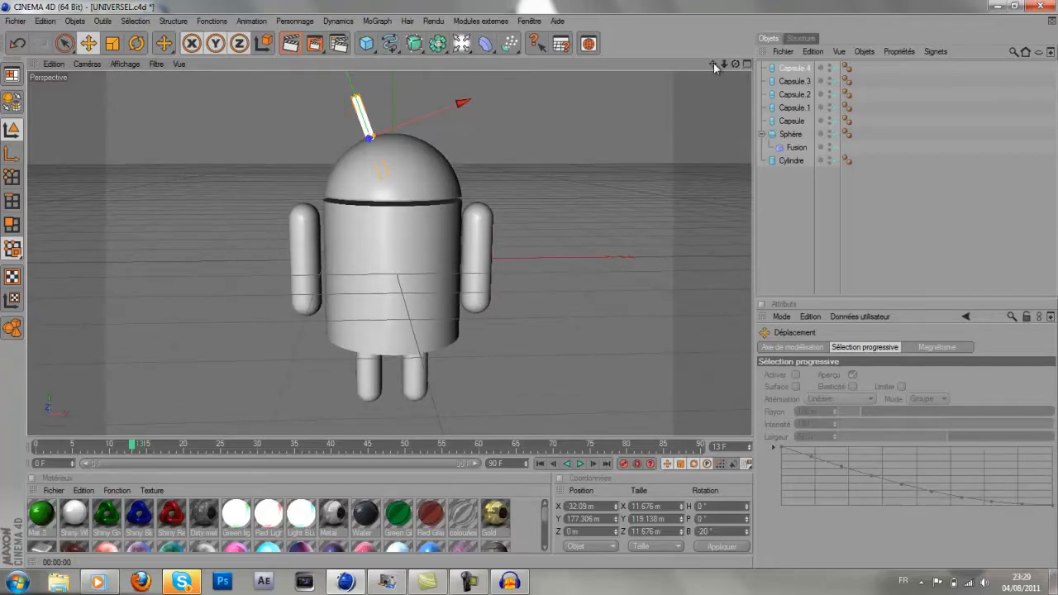
left_click_drag(713, 66, 687, 68)
left_click(290, 42)
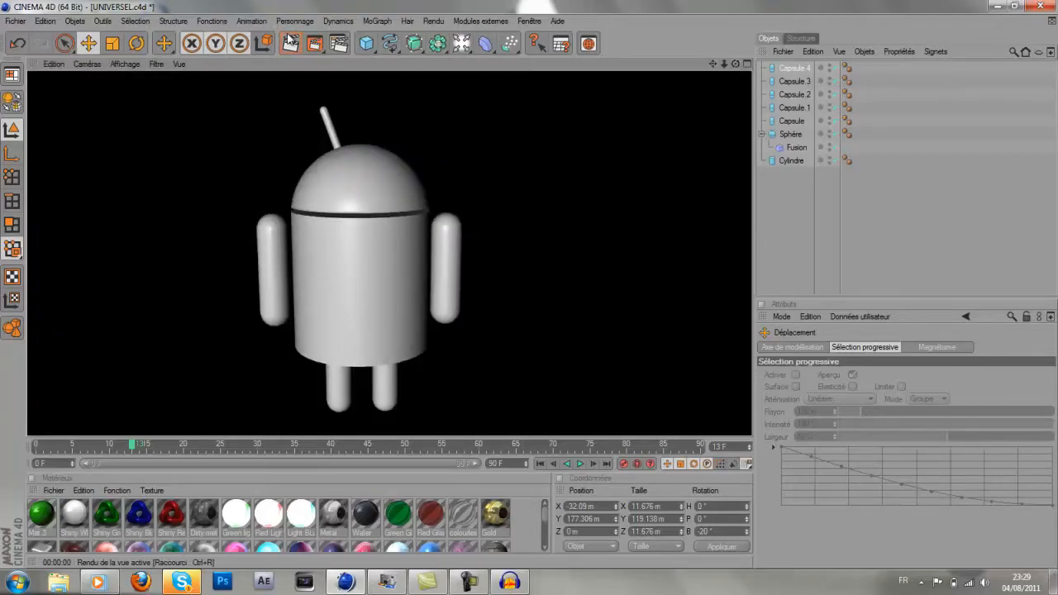
left_click(795, 68)
left_click_drag(312, 83, 315, 89)
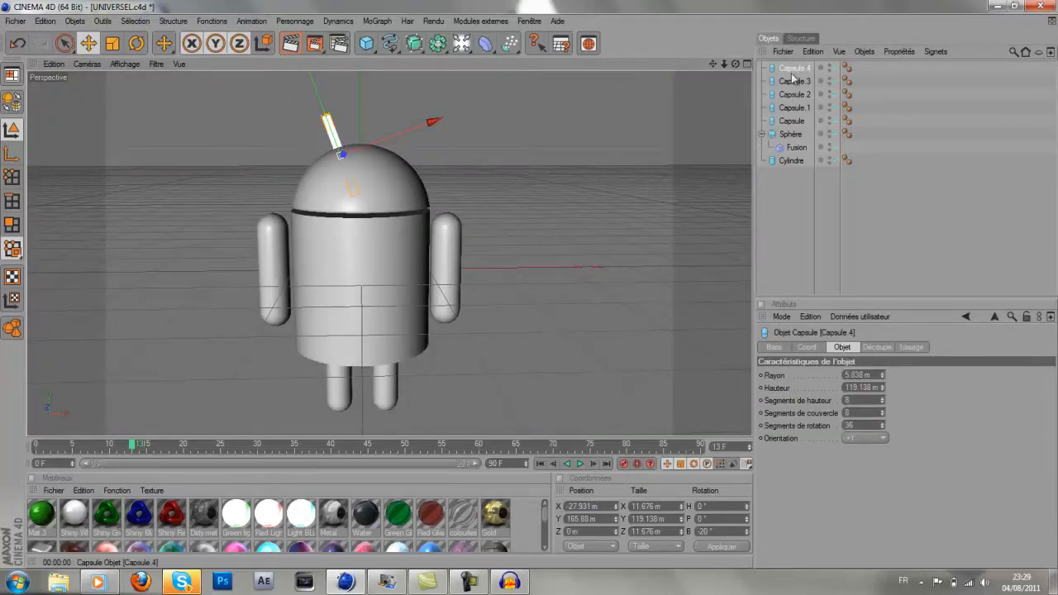
- Duplicate the antenna, tilt the copy to a 20° bank and place it at about X 28 m, Y 164 m
key("ctrl+c")
key("ctrl+v")
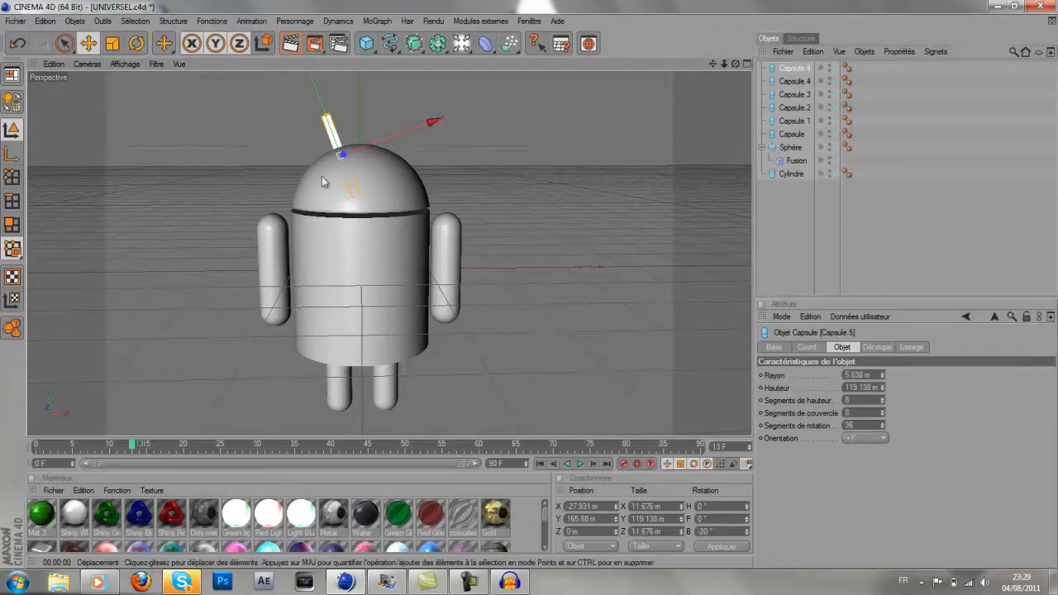
left_click_drag(385, 140, 403, 134)
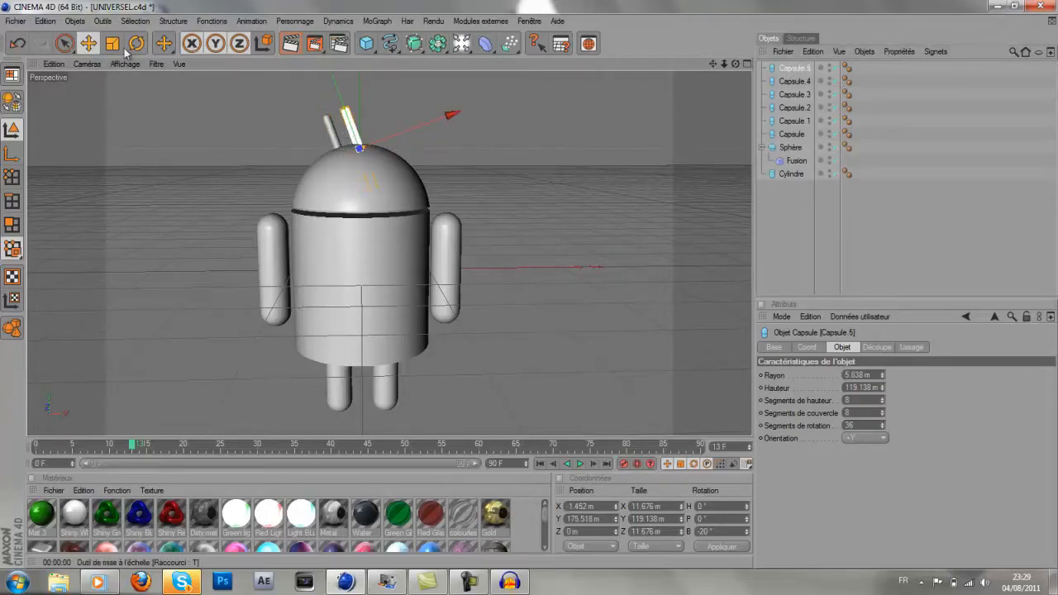
key("r")
left_click_drag(403, 104, 422, 145)
left_click(88, 43)
left_click_drag(531, 287, 530, 286)
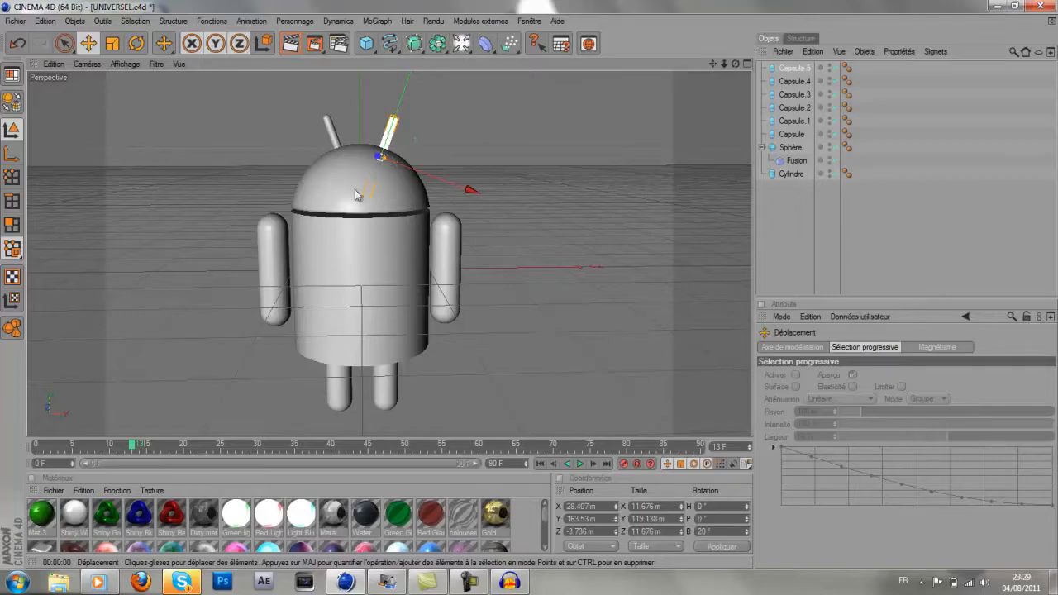
- Set the second antenna's bank to 15° and reposition it to about X 34 m, Y 170 m, checking it with a render
left_click(136, 43)
left_click_drag(435, 128, 432, 127)
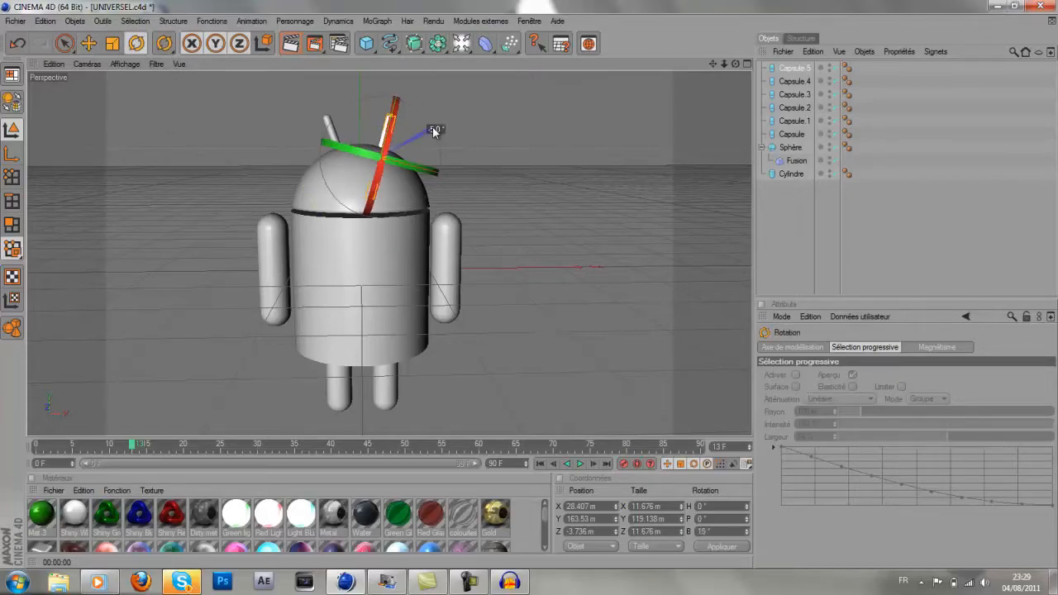
left_click(89, 43)
left_click_drag(472, 181, 531, 289)
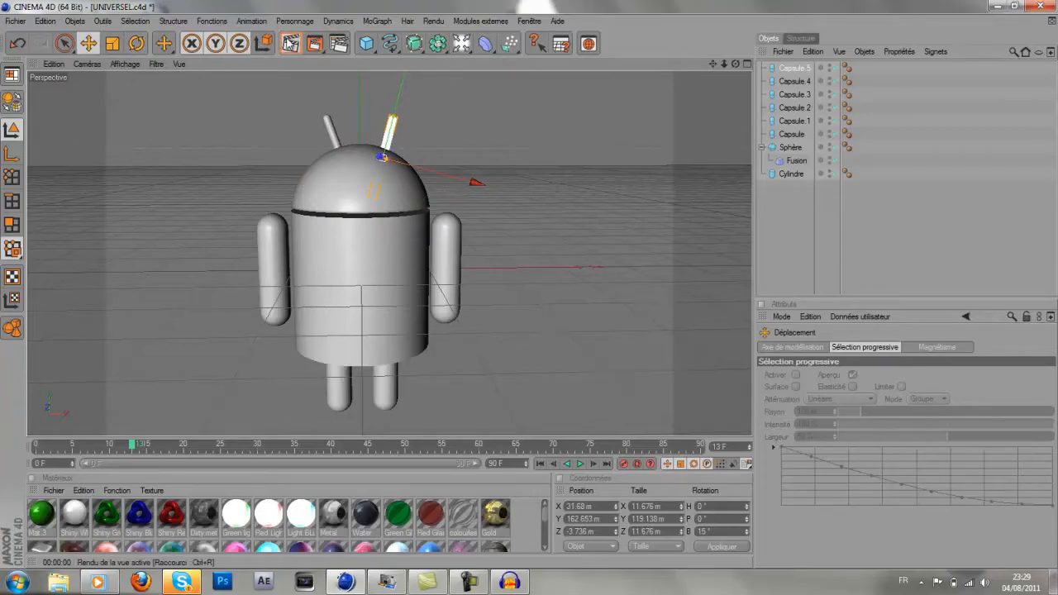
left_click(290, 43)
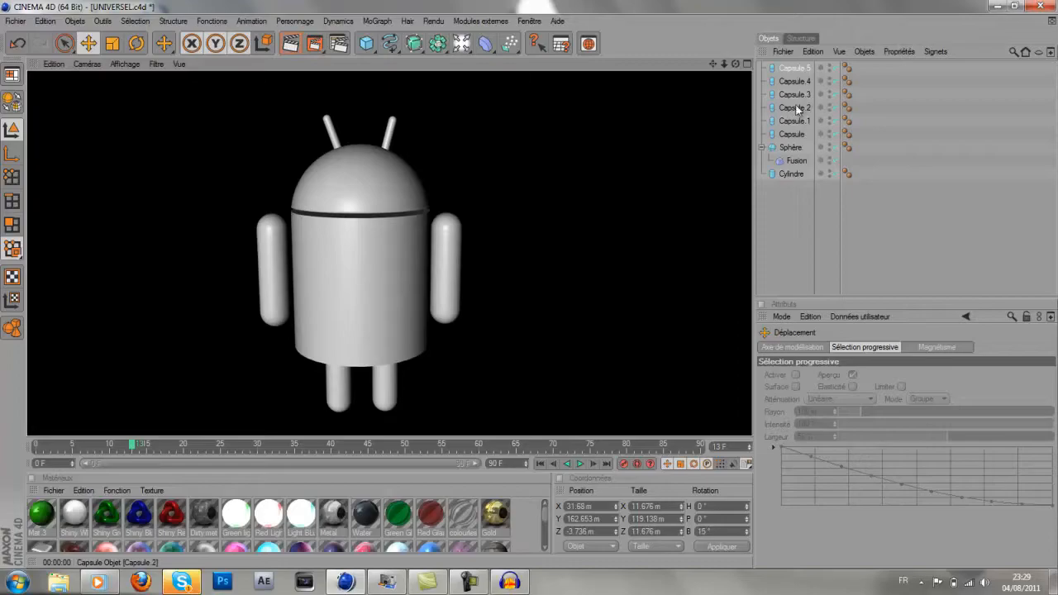
left_click(795, 69)
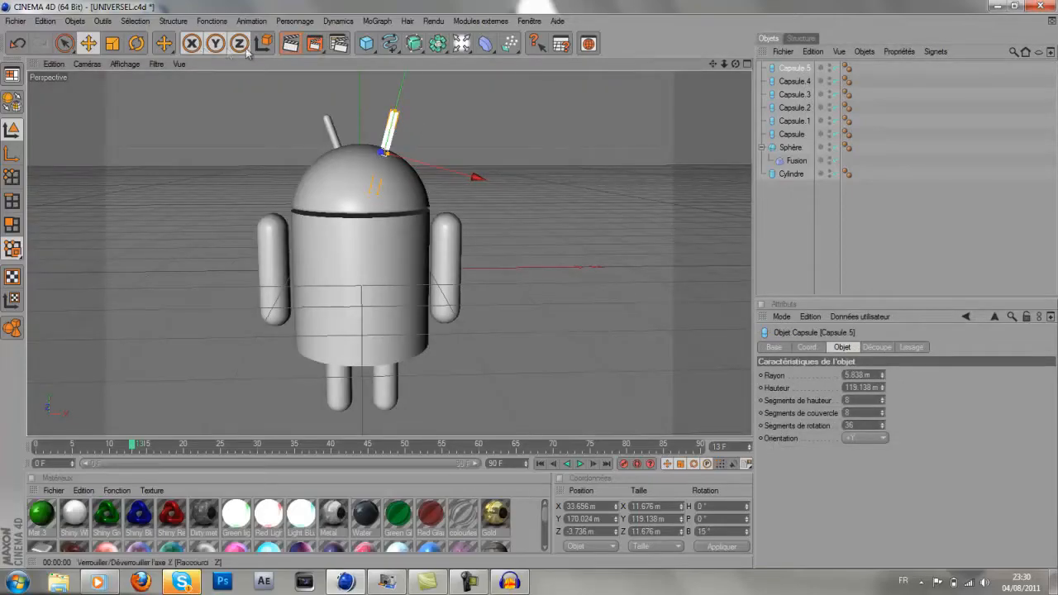
- Render the view and move the first antenna (Capsule.4) to about X -35 m, Y 163 m
left_click(284, 48)
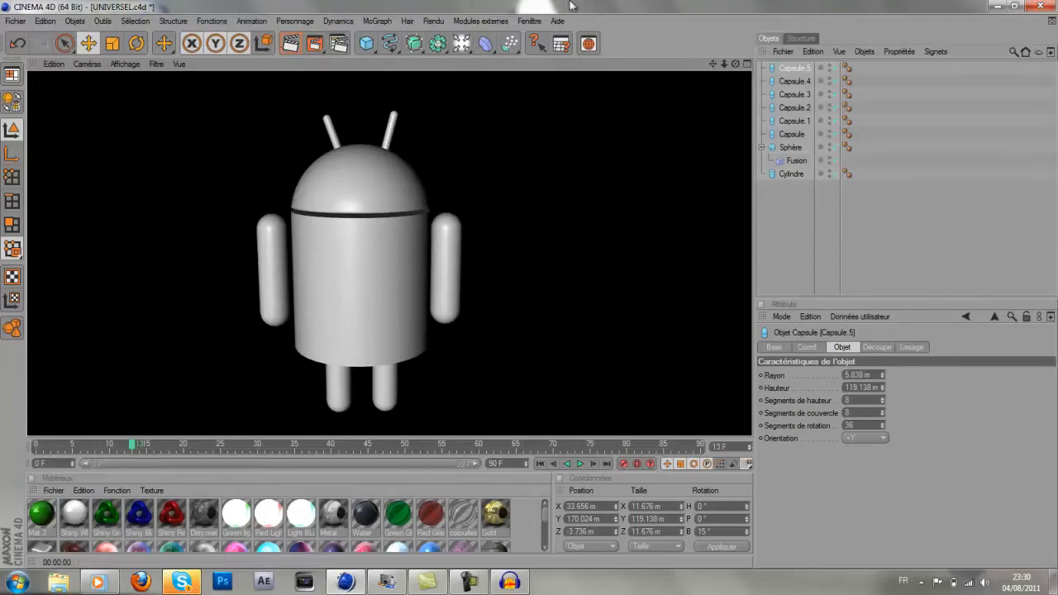
left_click(809, 80)
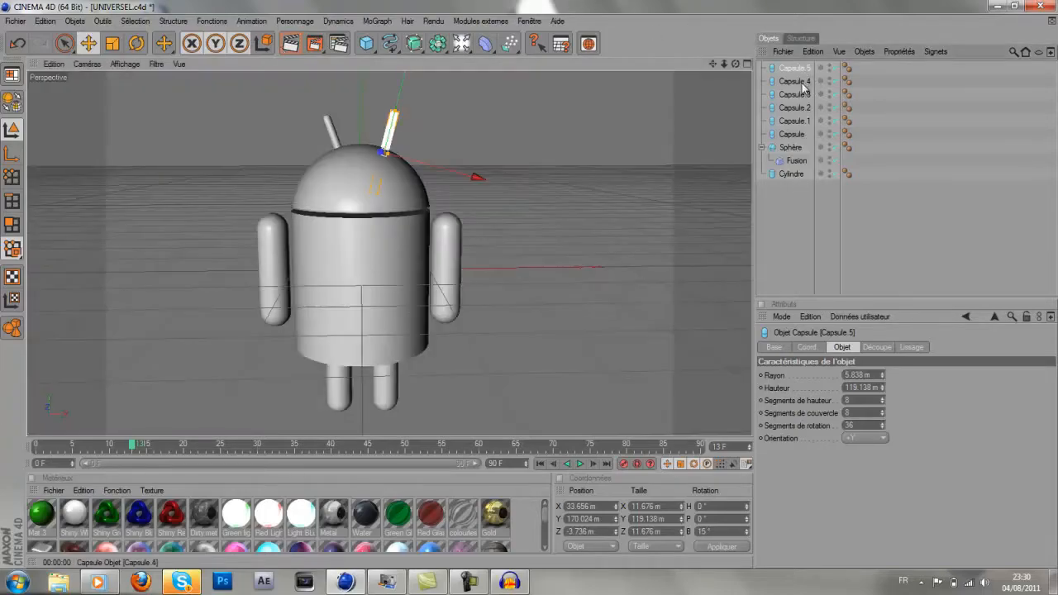
left_click_drag(529, 286, 531, 286)
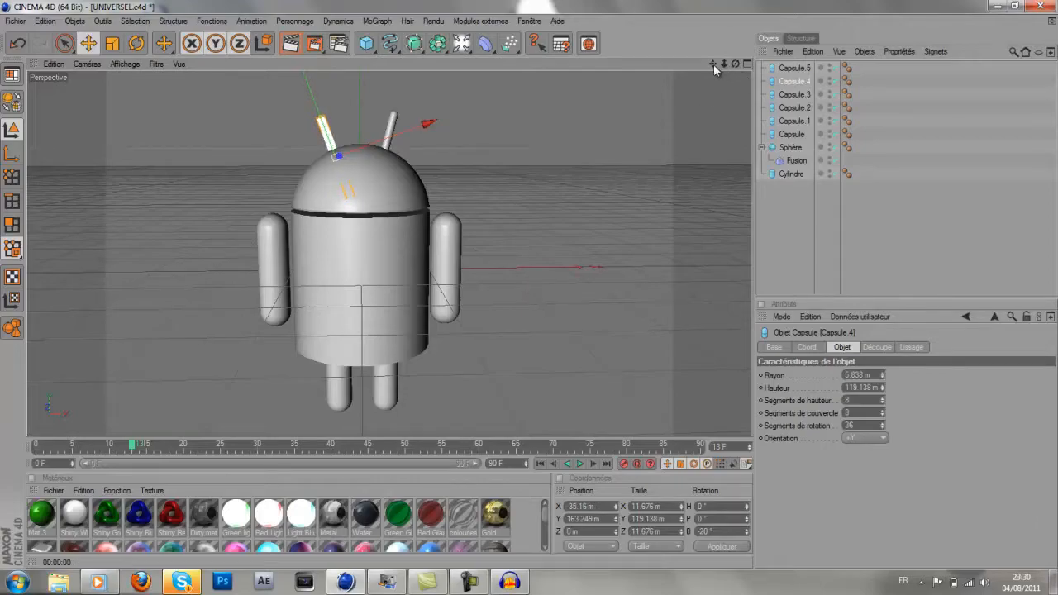
left_click_drag(714, 64, 530, 285)
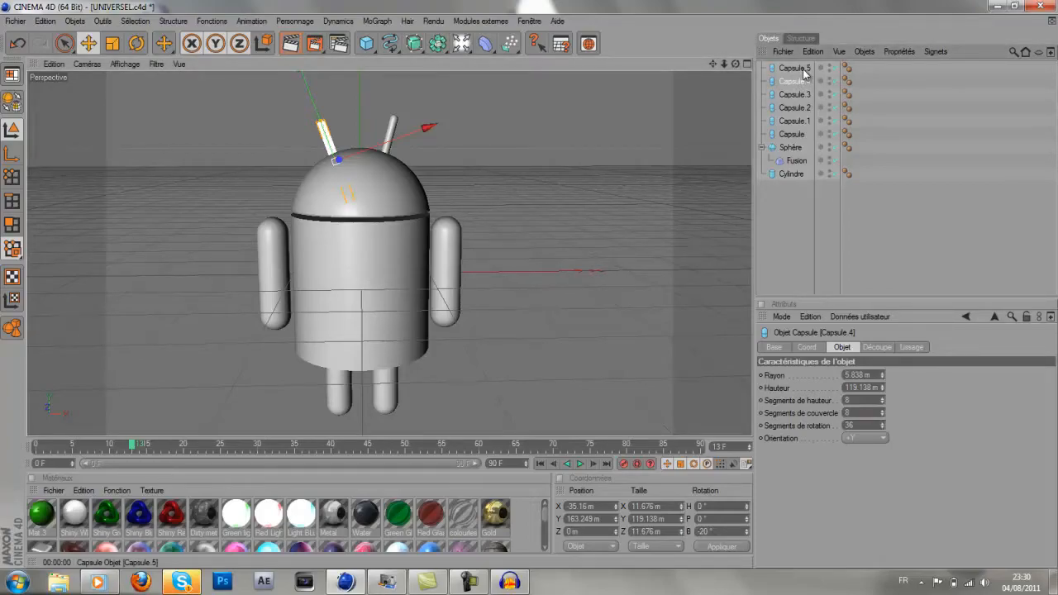
- Add a capsule for an eye, raise it to about Y 52 m and reduce its radius to about 21 m
left_click_drag(366, 43, 411, 104)
left_click_drag(362, 228, 362, 194)
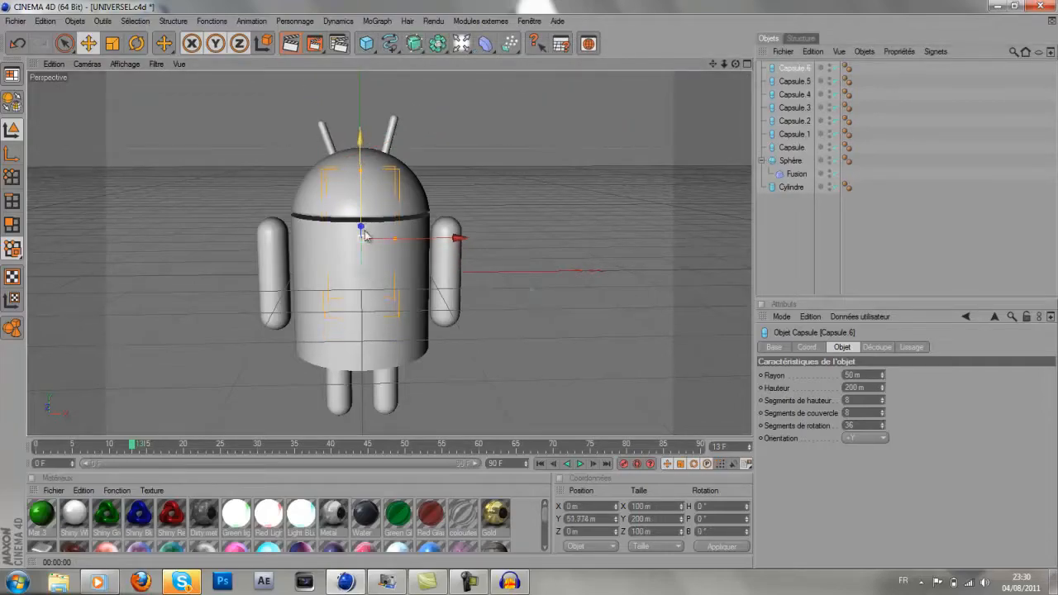
left_click_drag(395, 238, 388, 238)
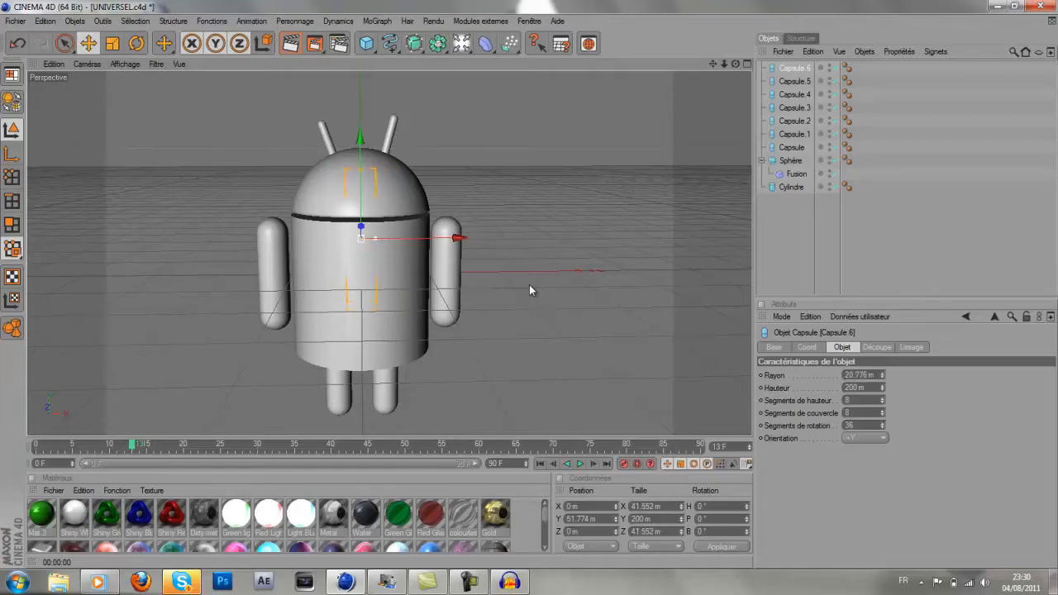
- Rotate the eye capsule to a pitch of 50° and shorten its height to about 141 m
mouse_move(525, 296)
left_mouse_down()
mouse_move(510, 278)
mouse_move(529, 296)
left_mouse_up()
left_click(136, 43)
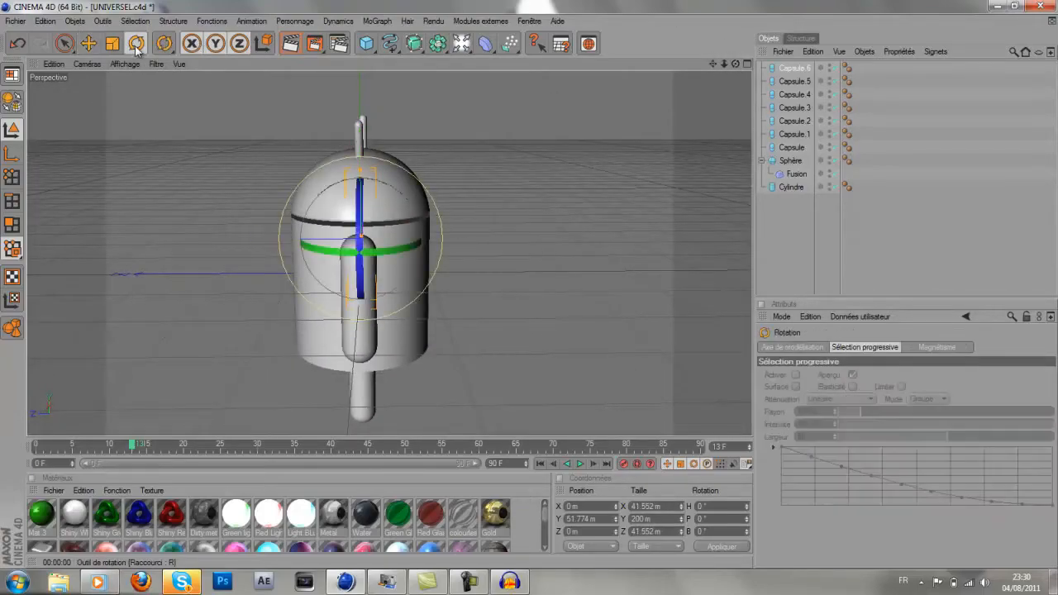
left_click_drag(410, 201, 438, 251)
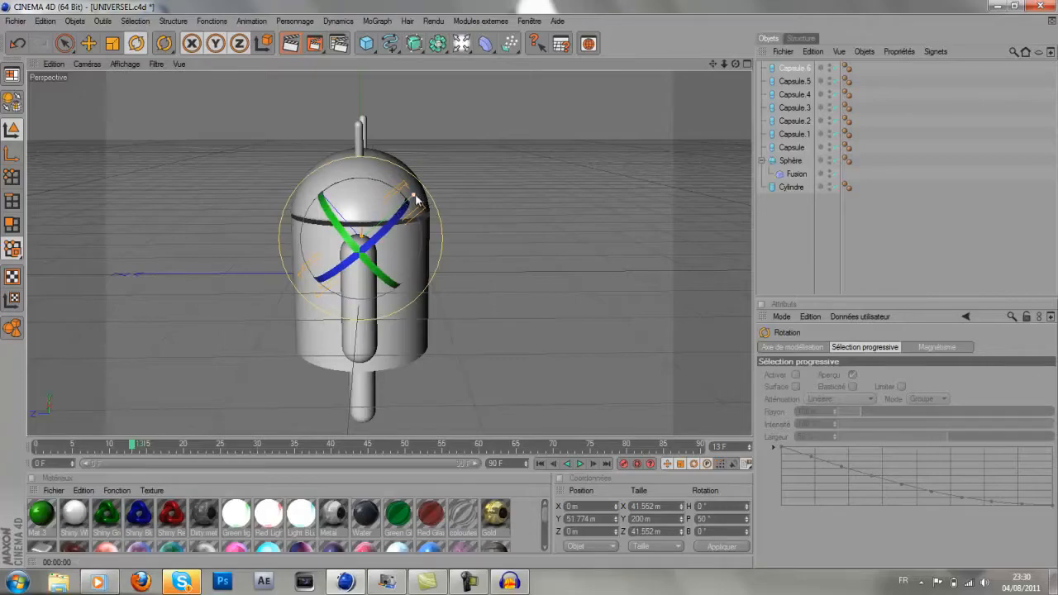
left_click_drag(734, 66, 530, 284)
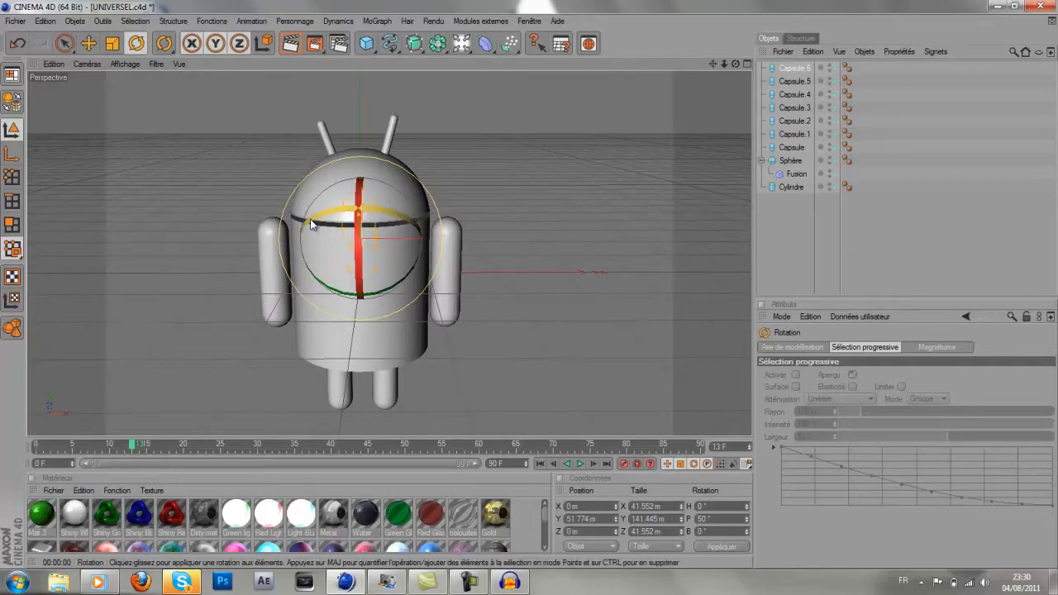
- Move the eye capsule up into the dome, to about X -25 m, until its tip pokes out of the front
left_click(90, 44)
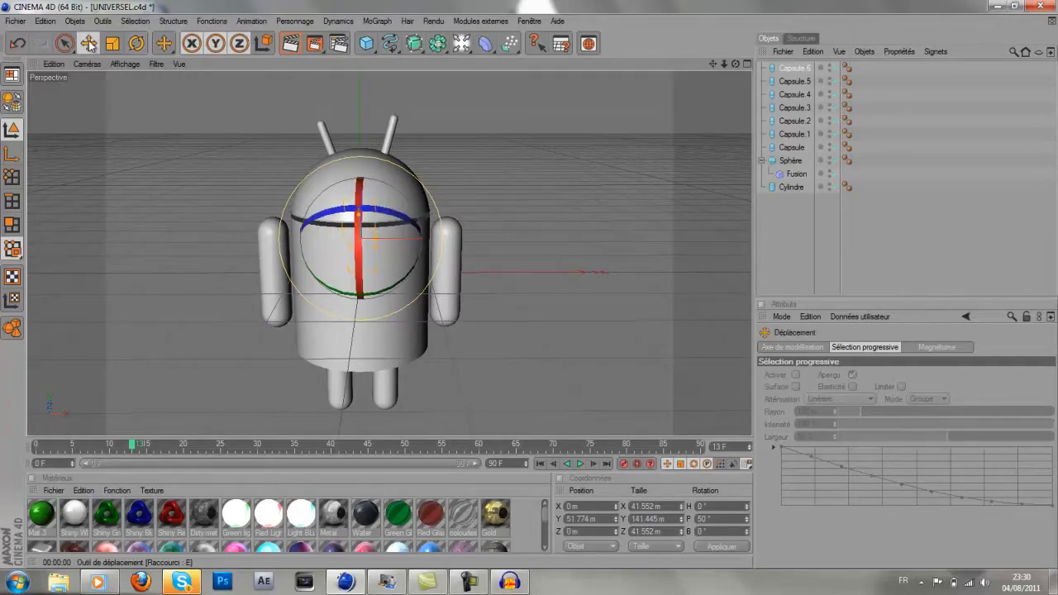
left_click_drag(460, 239, 444, 239)
left_click_drag(348, 184, 335, 157)
left_click_drag(736, 64, 529, 286)
left_click_drag(404, 139, 530, 284)
left_click_drag(304, 142, 531, 286)
left_click_drag(424, 156, 531, 286)
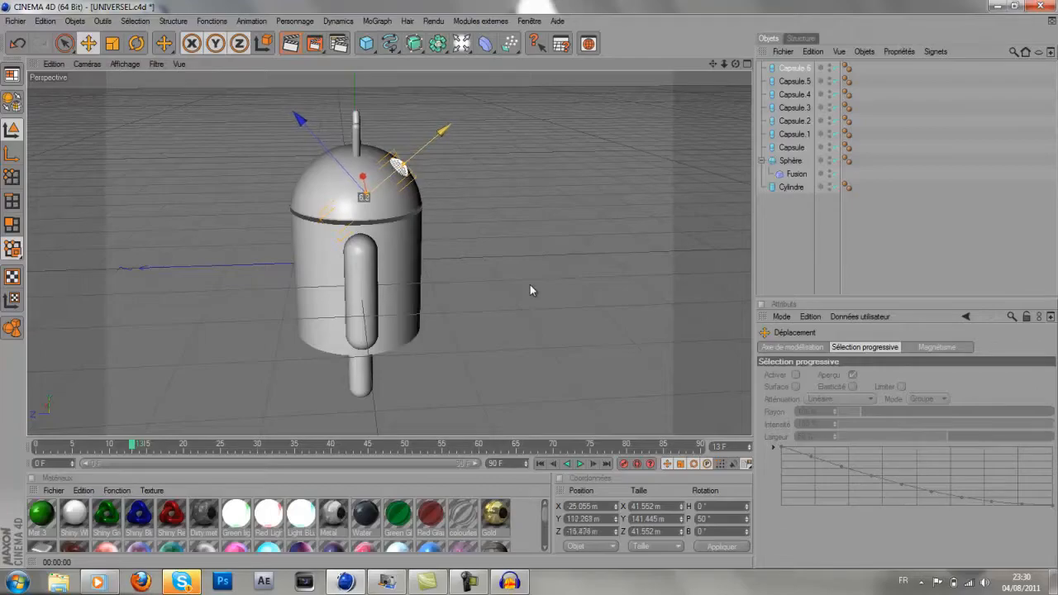
- Fine-tune the eye capsule's position in the dome to about X -21 m, Y 102 m, Z -21 m
left_click_drag(736, 63, 531, 286)
left_click_drag(446, 193, 530, 285)
left_click_drag(373, 141, 530, 286)
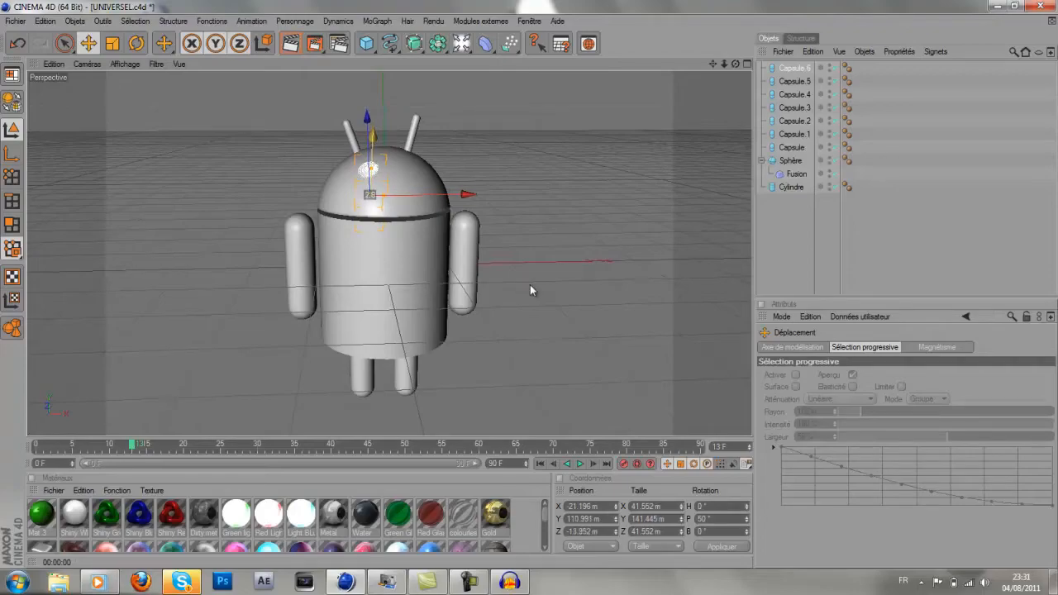
left_click_drag(712, 64, 458, 115)
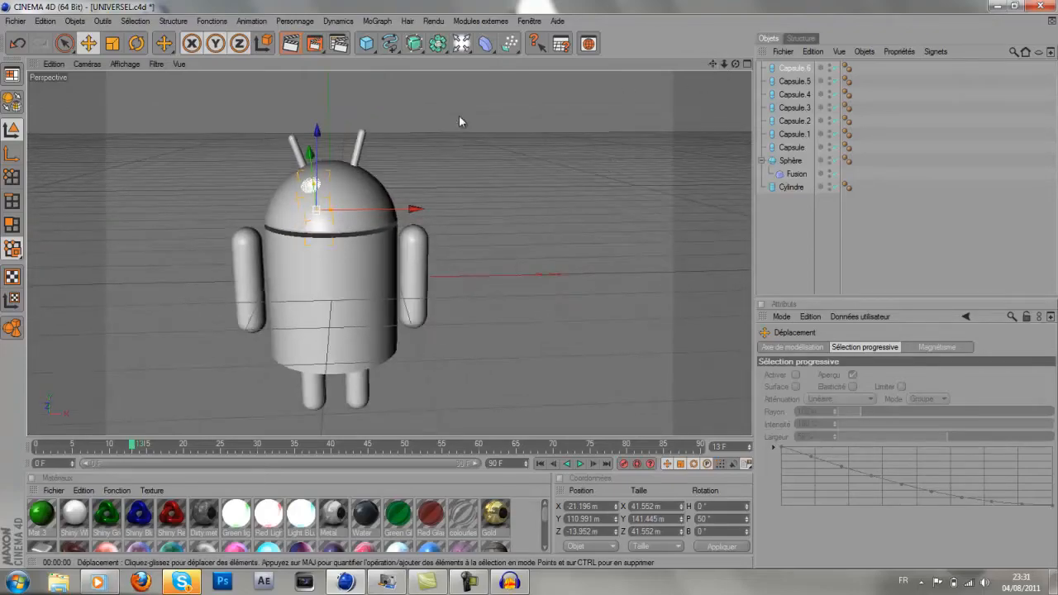
left_click_drag(319, 138, 530, 285)
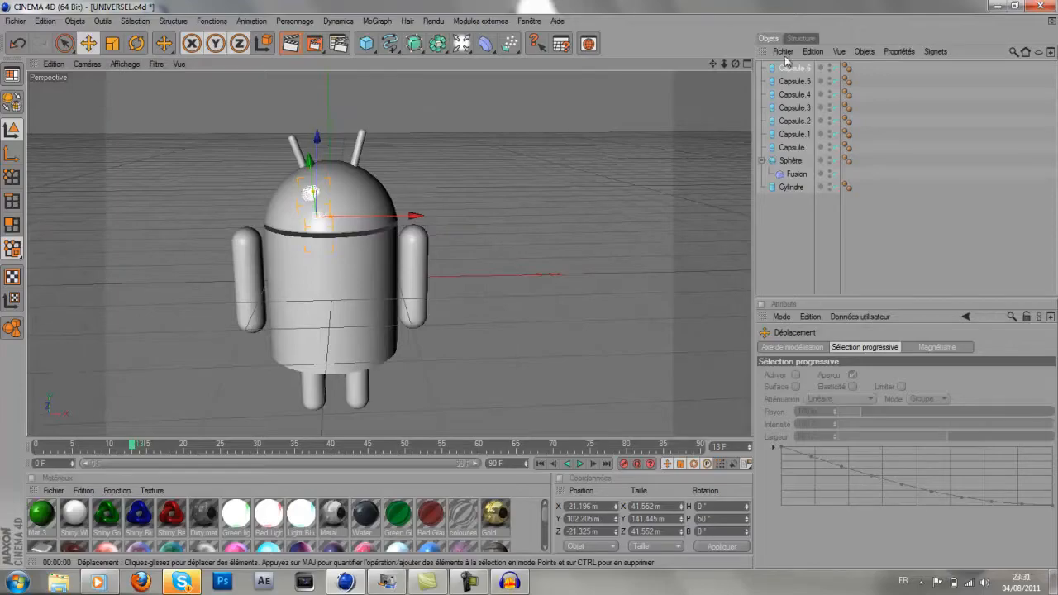
- Duplicate the eye capsule, move the copy across the face to about X 22 m and render the view
left_click(799, 71)
key("ctrl+c")
key("ctrl+v")
left_click_drag(364, 219, 530, 285)
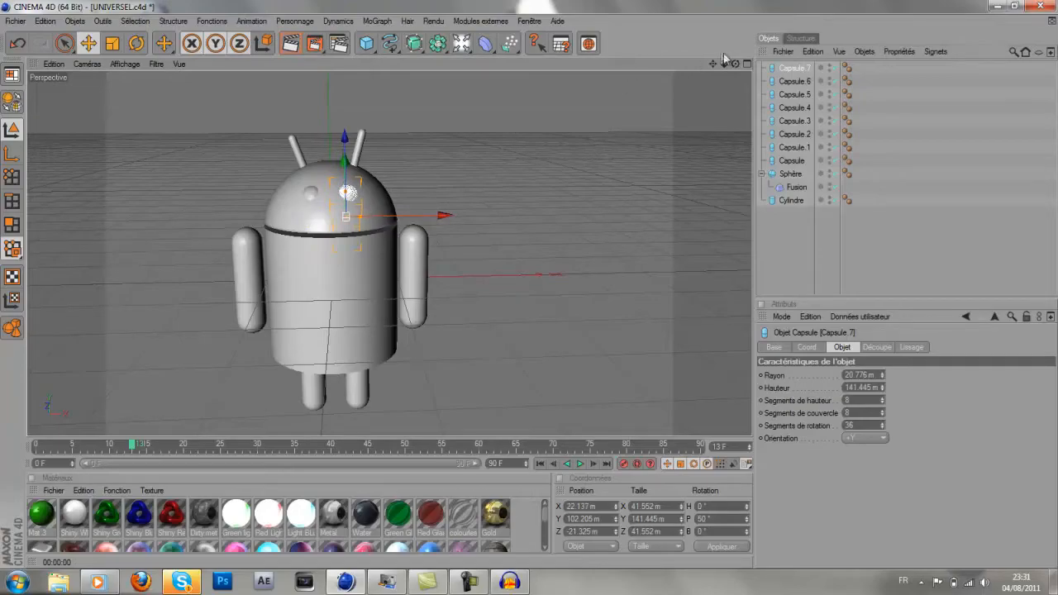
mouse_move(714, 63)
left_mouse_down()
mouse_move(532, 290)
mouse_move(726, 71)
left_mouse_up()
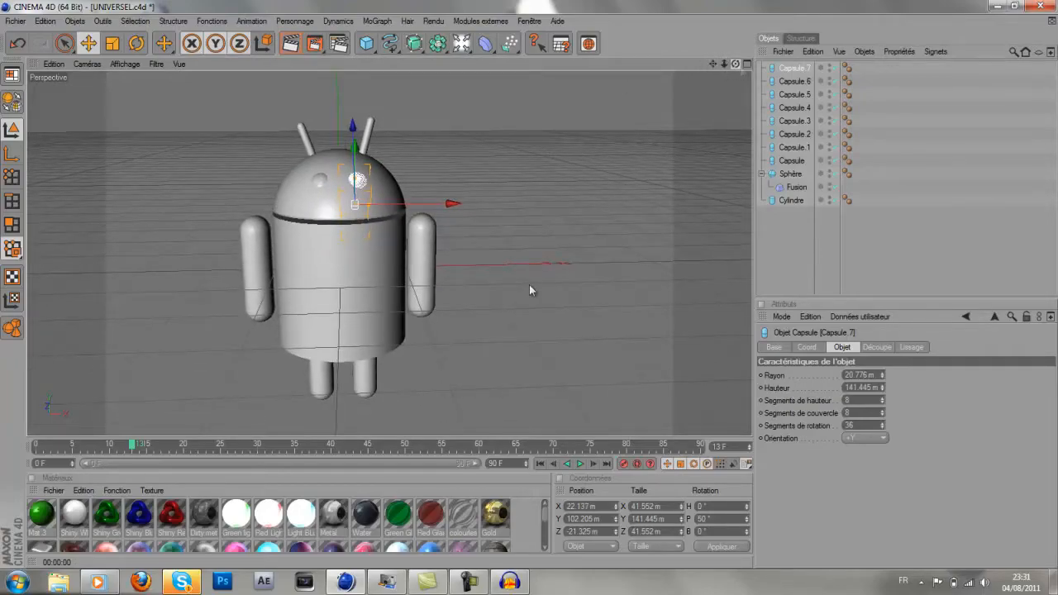
mouse_move(530, 285)
left_mouse_down()
mouse_move(737, 65)
mouse_move(530, 286)
left_mouse_up()
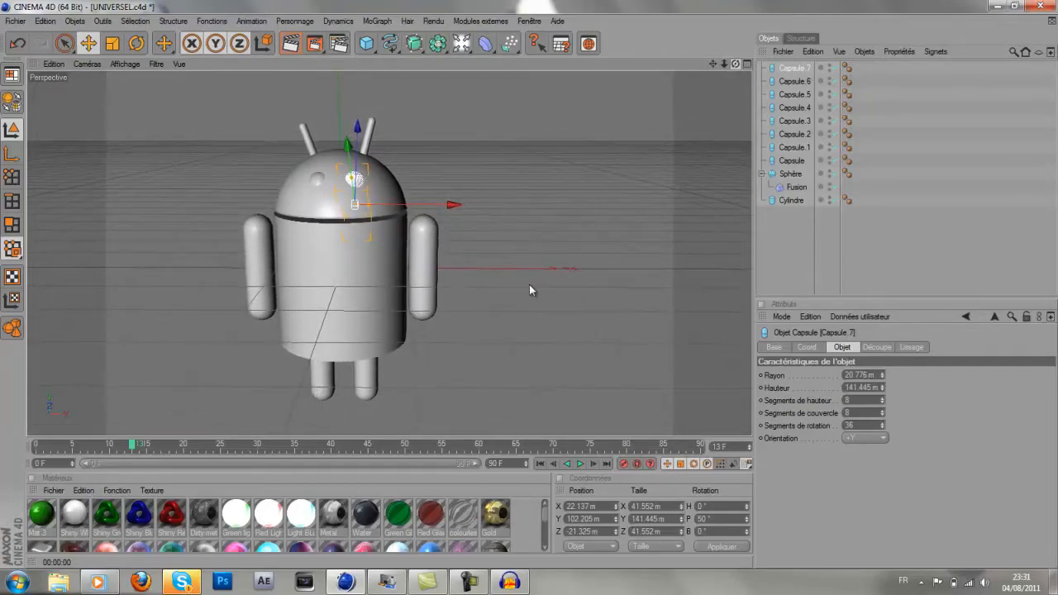
left_click_drag(716, 66, 529, 286)
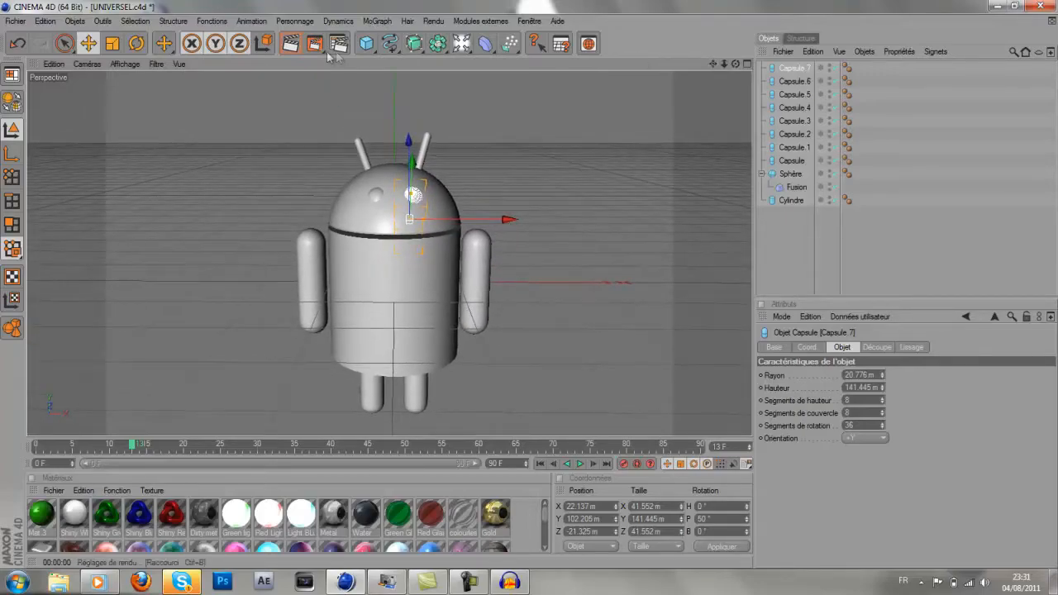
left_click(290, 44)
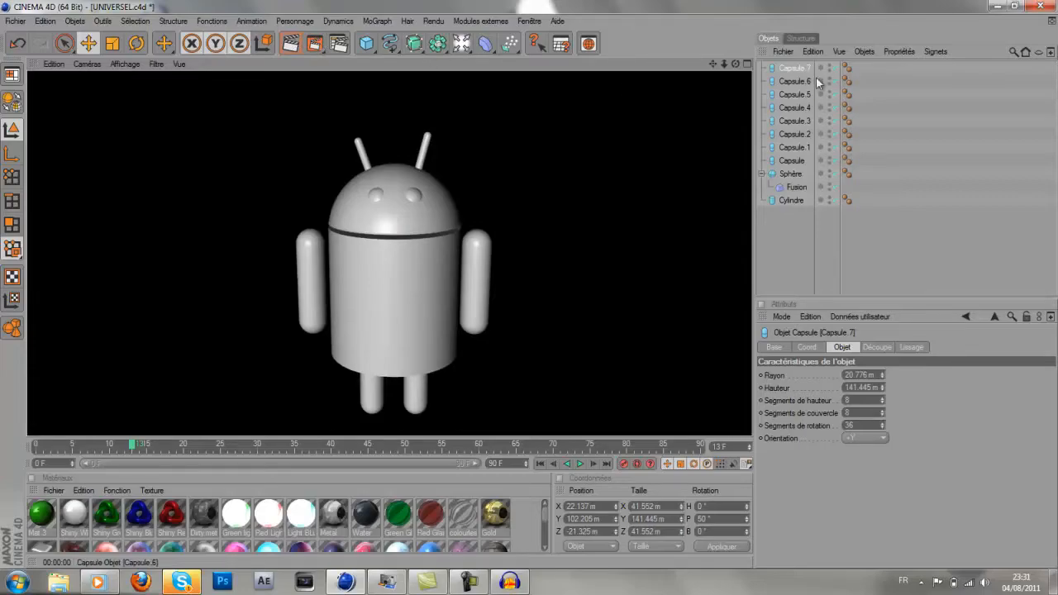
- Lower the second antenna (Capsule.5) into the dome to about X 32 m, Y 164 m and check it with a render
left_click(801, 94)
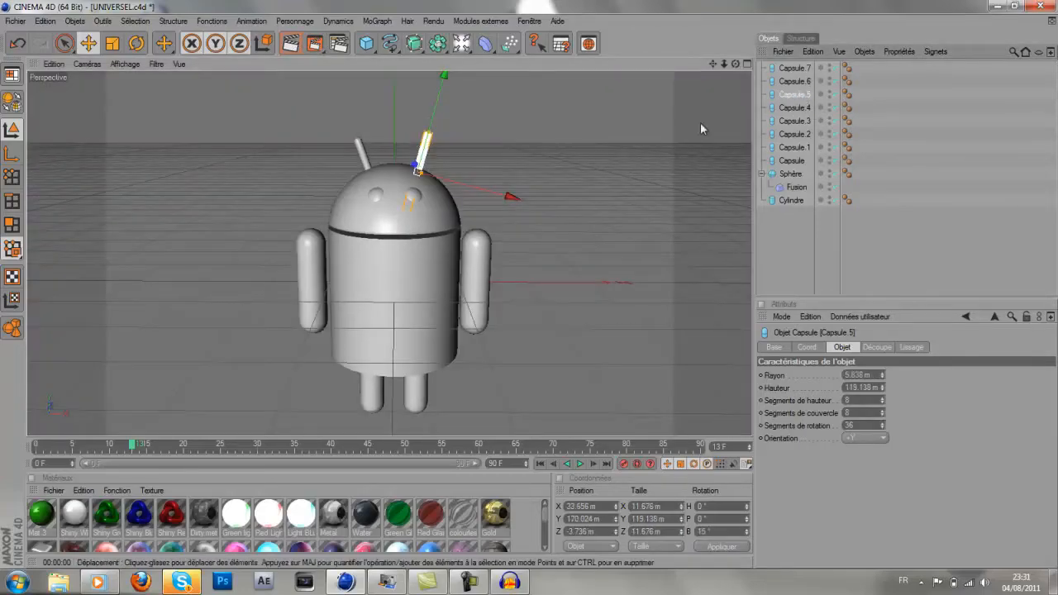
left_click_drag(529, 285, 529, 286)
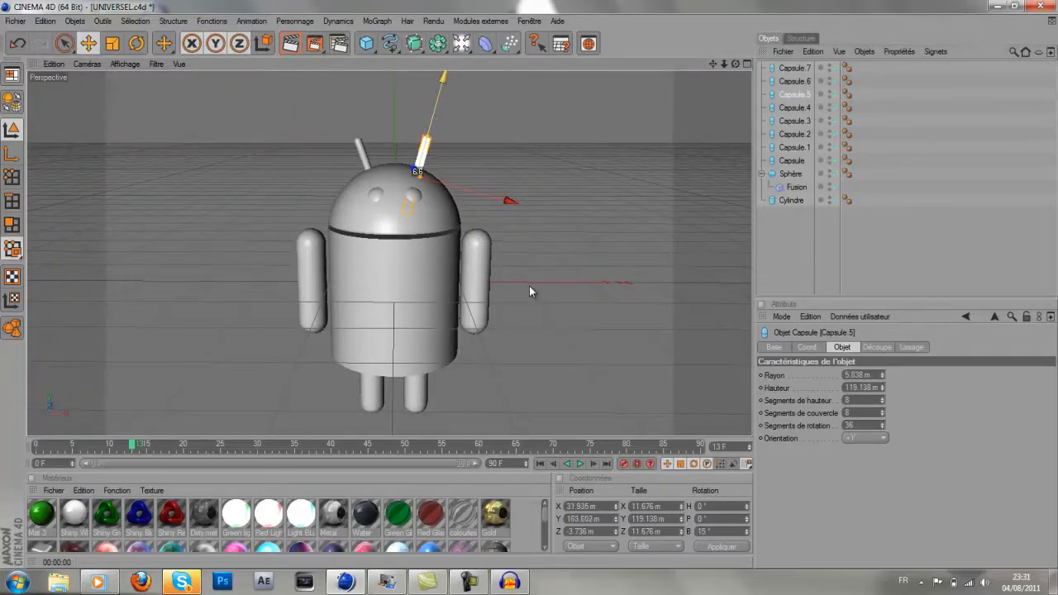
left_click(290, 43)
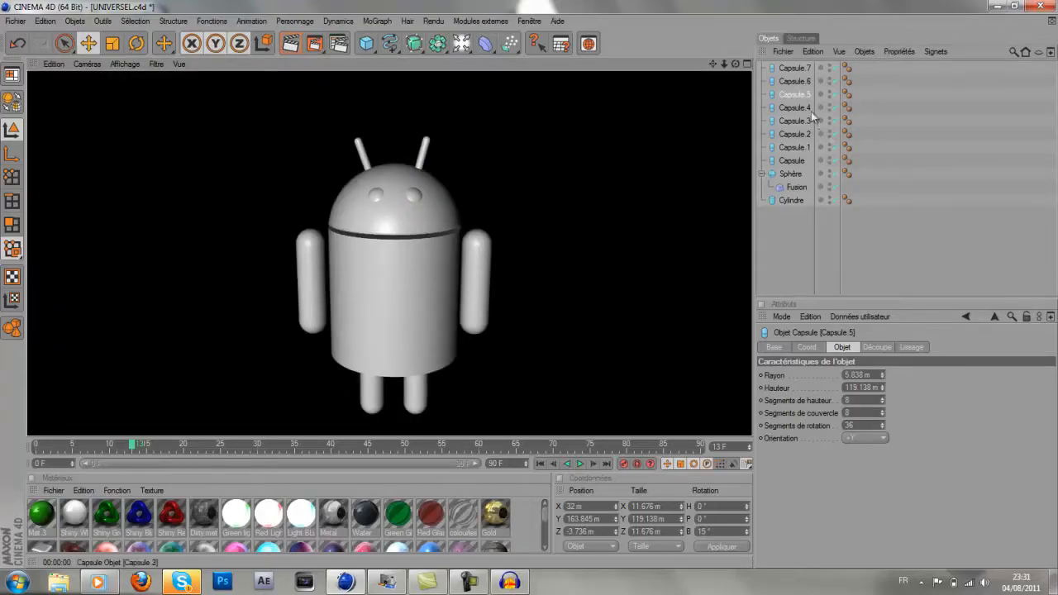
- Apply the green Mat.3 material to the head, body, arms, legs and both antennas
left_click(794, 135)
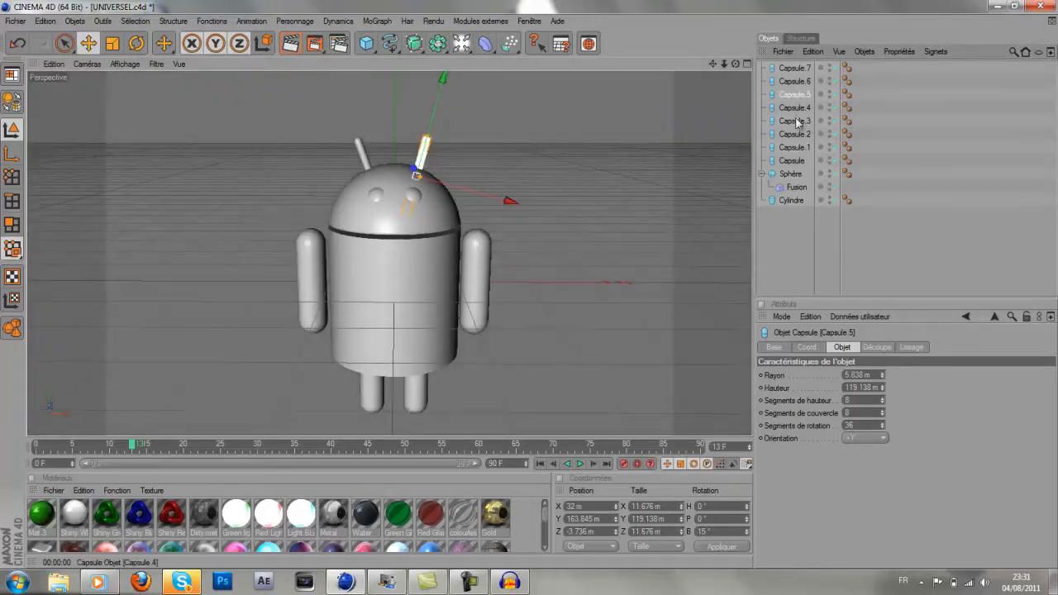
left_click(790, 174)
left_click_drag(39, 519, 633, 269)
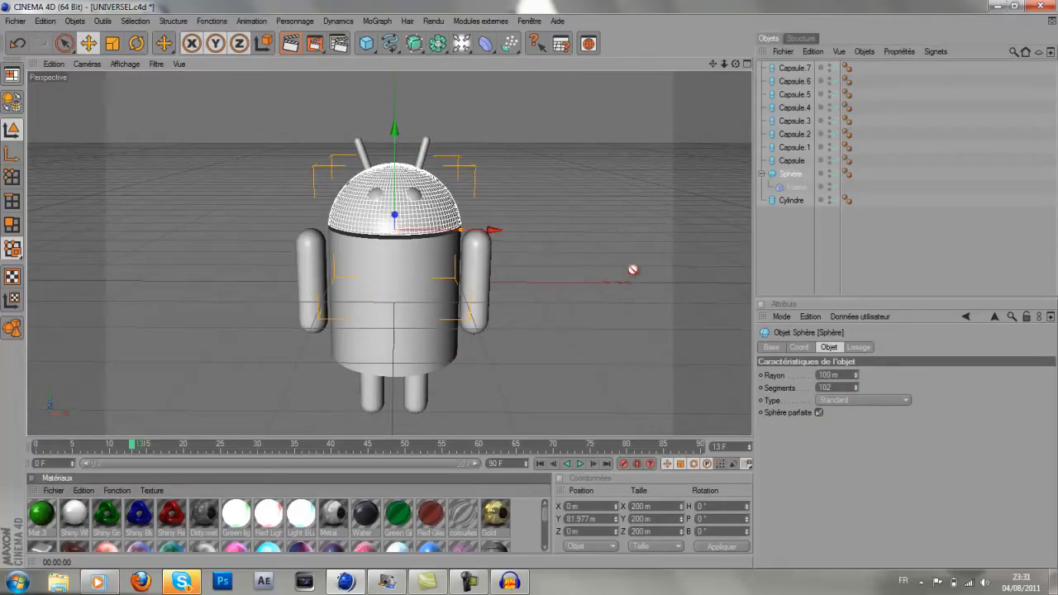
left_click_drag(806, 207, 863, 159)
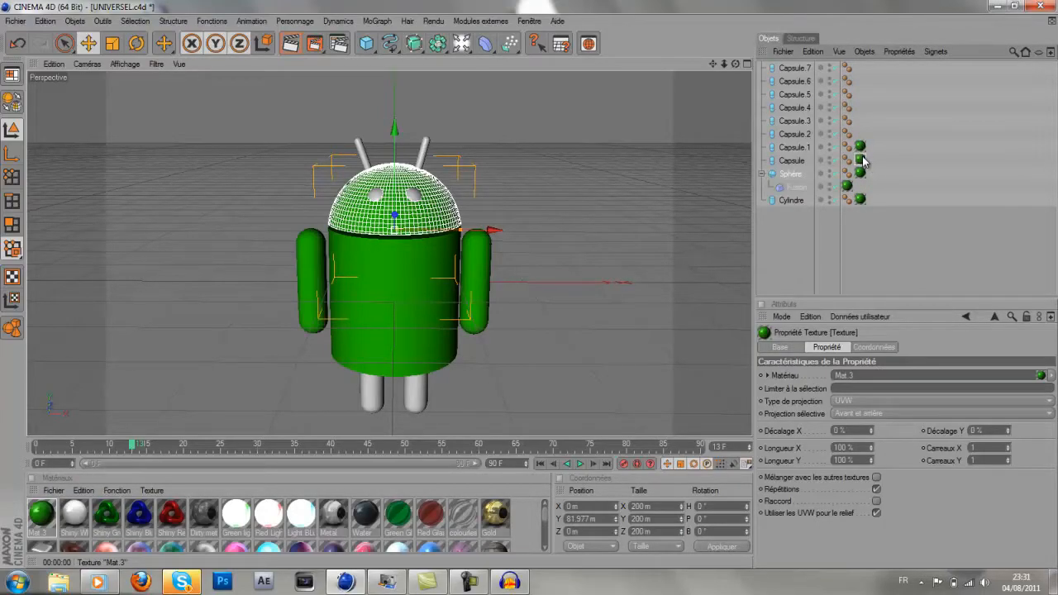
left_click_drag(861, 149, 861, 94, "ctrl")
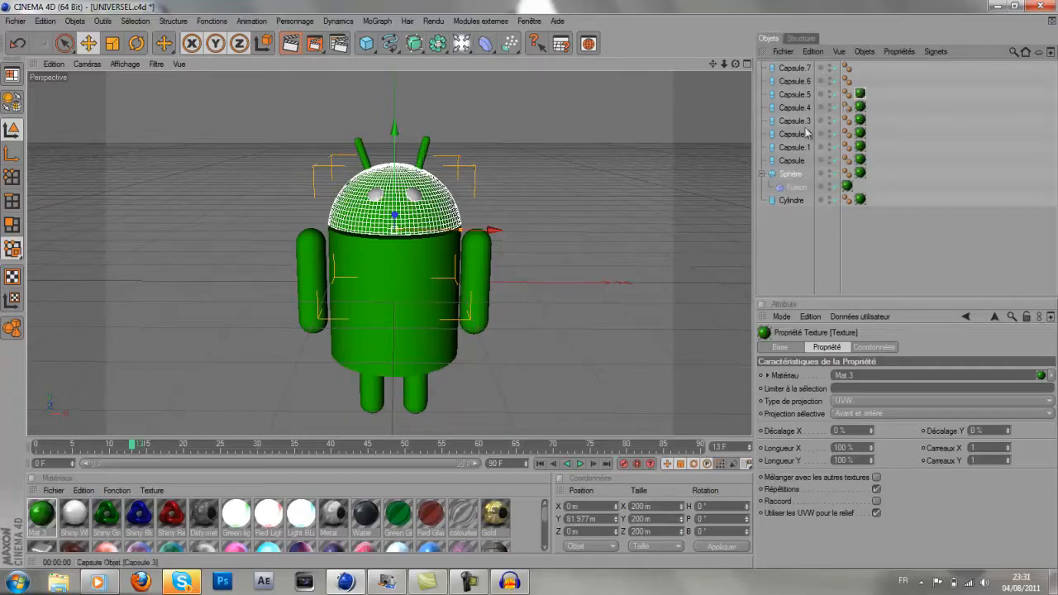
- Apply the Shiny White material to both eye capsules, Capsule.6 and Capsule.7, and clear the selection
left_click(73, 514)
left_click_drag(204, 371, 859, 70)
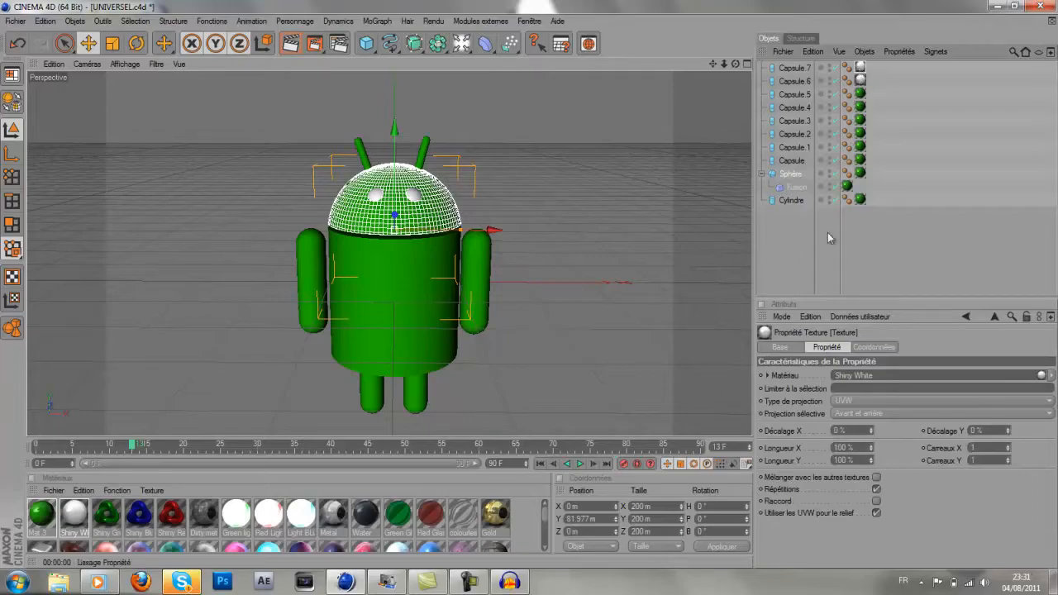
left_click(810, 271)
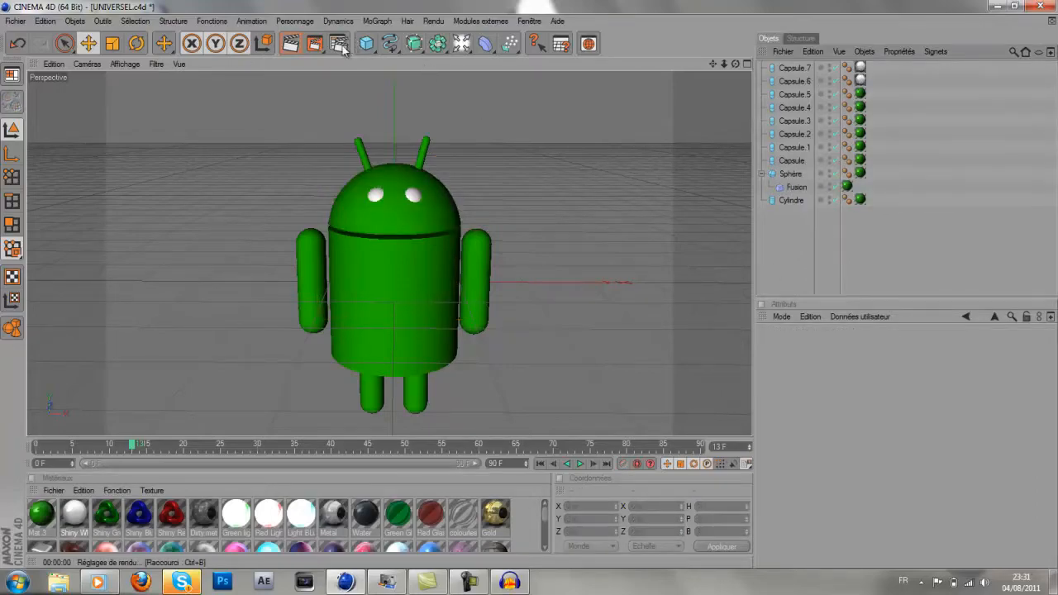
- Add a sky (Ciel) object to the scene and render the view
left_click(461, 43)
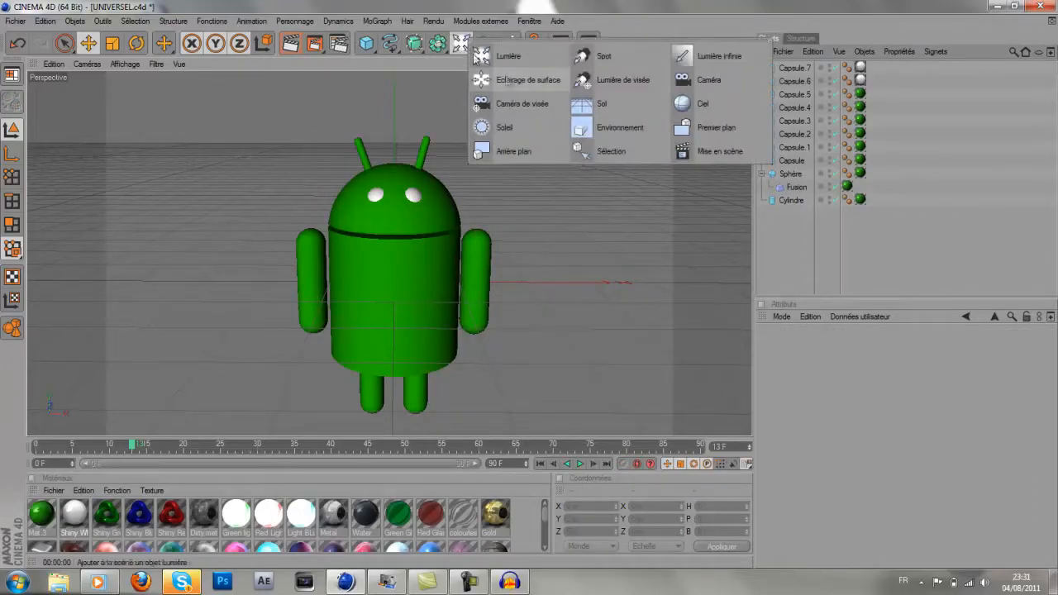
left_click(722, 113)
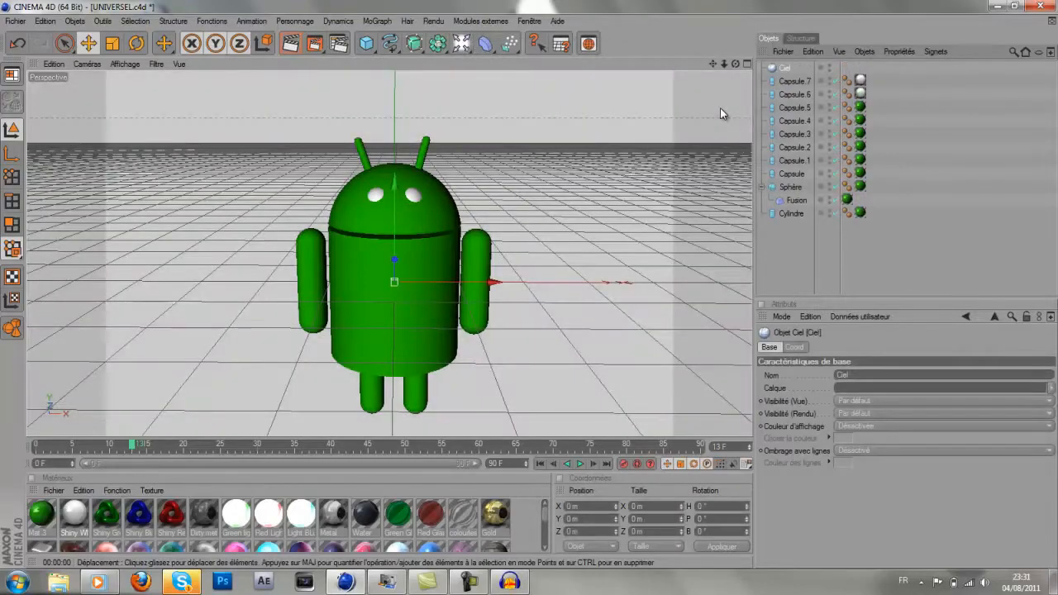
left_click(292, 47)
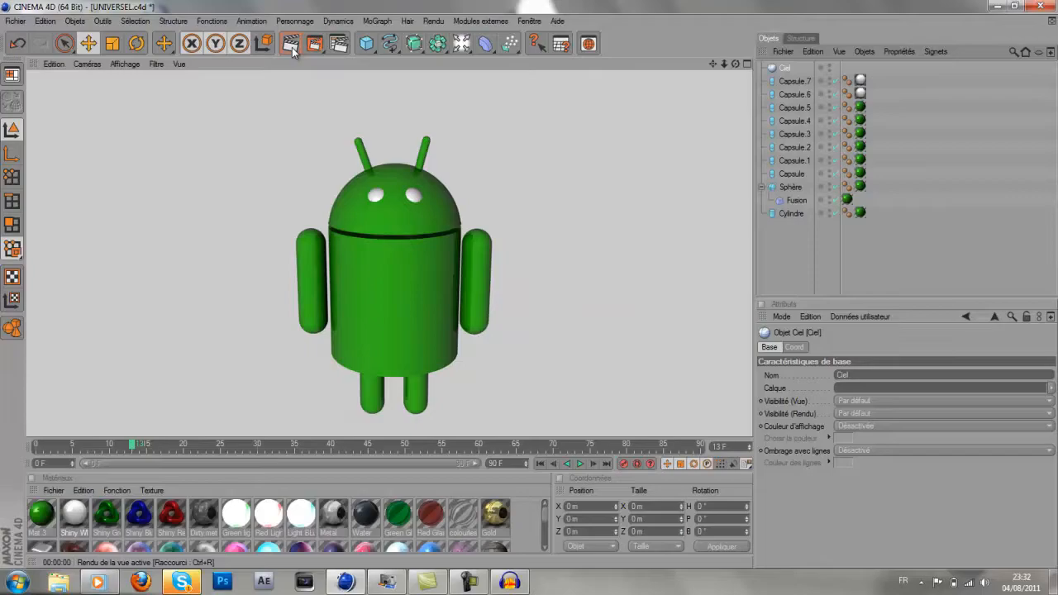
left_click(713, 65)
left_click(473, 583)
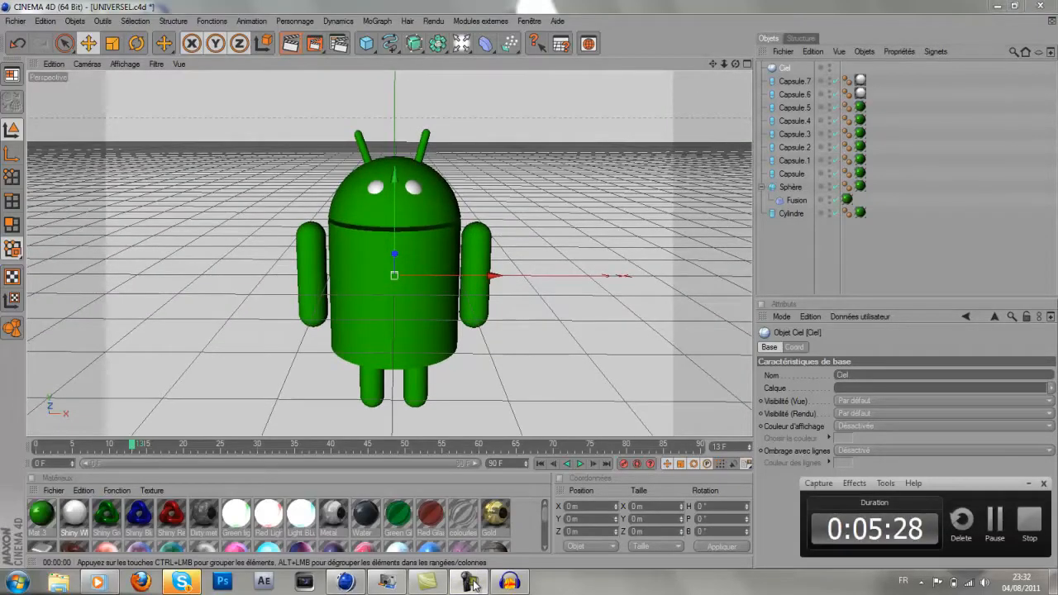
left_click(473, 584)
left_click(500, 589)
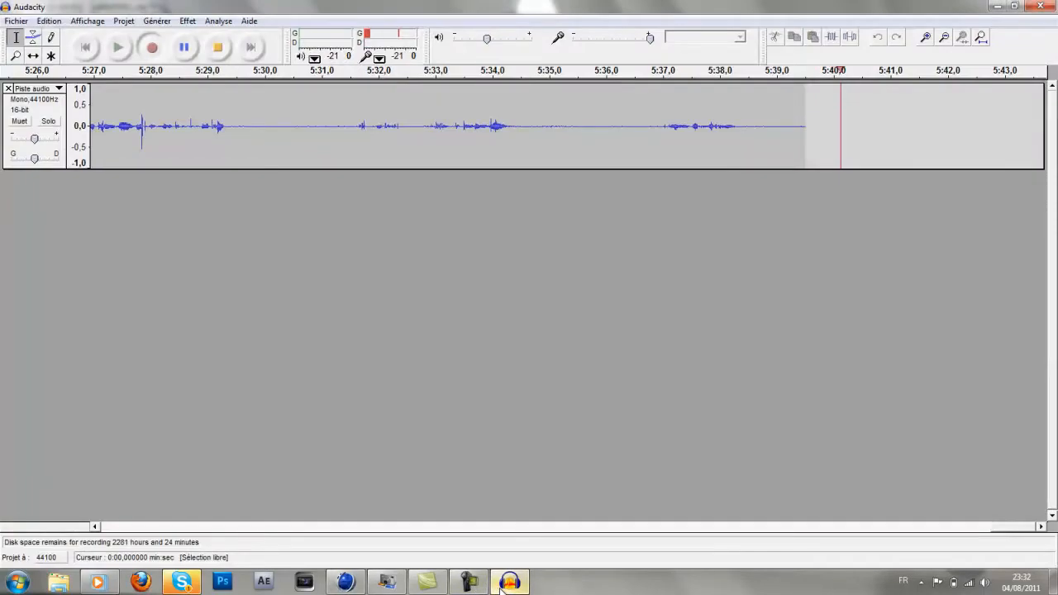
left_click(501, 589)
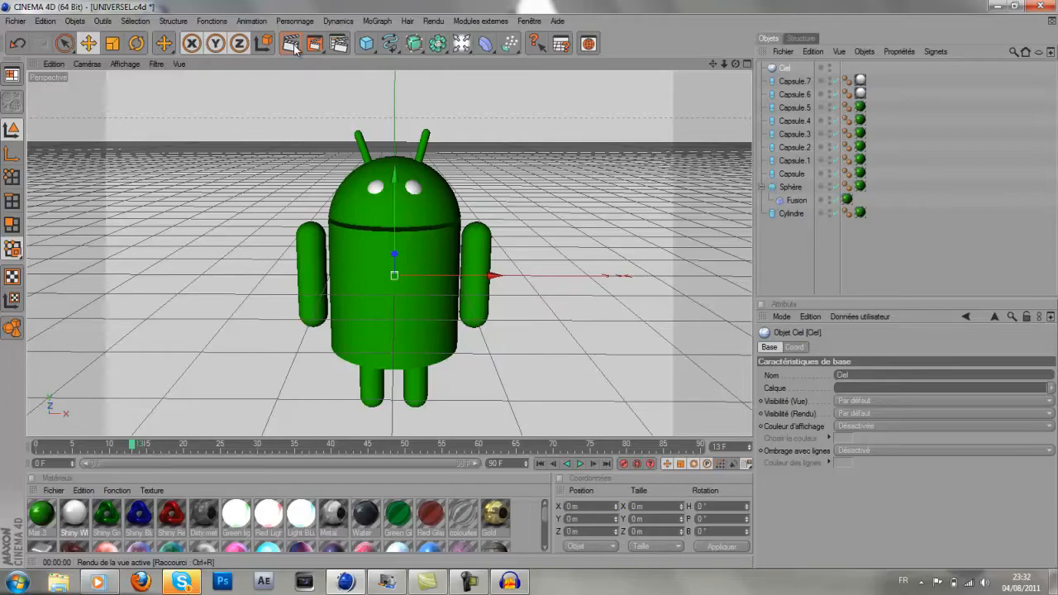
left_click_drag(713, 65, 522, 281)
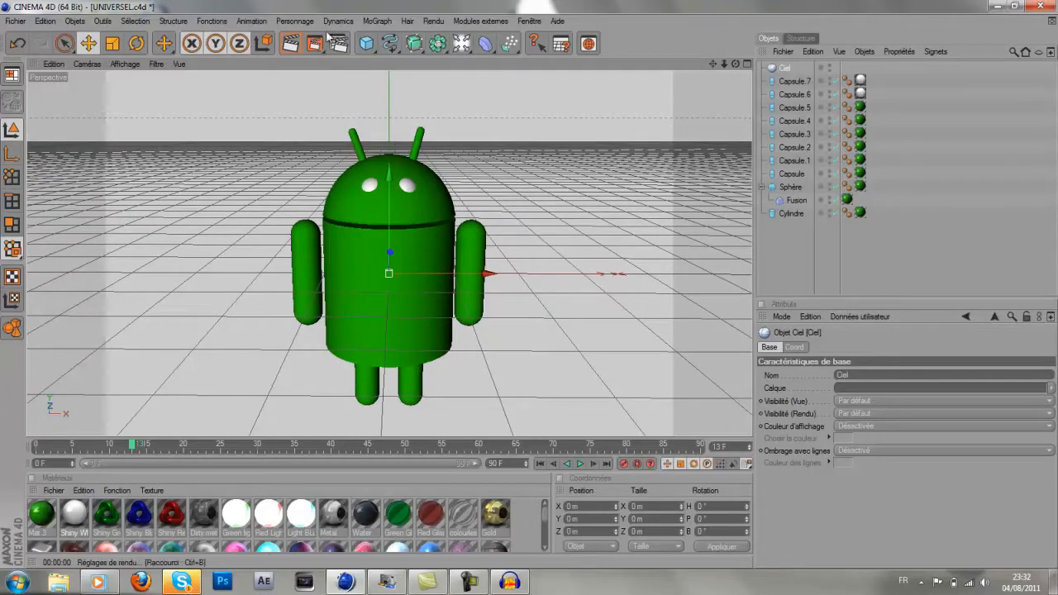
- Open the output section of the render settings and examine the available screen-size presets
left_click(339, 44)
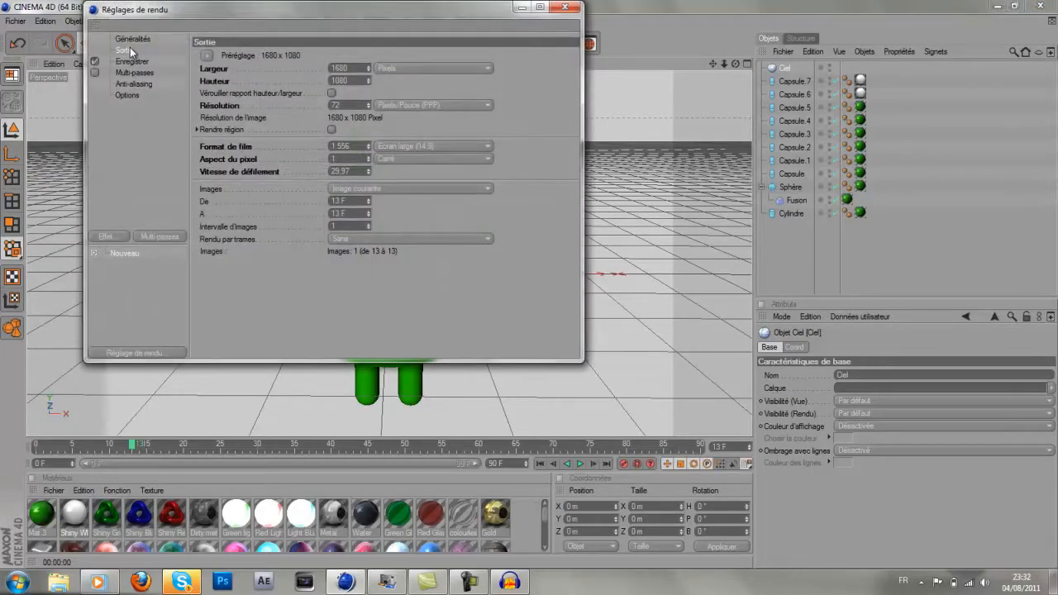
left_click(207, 56)
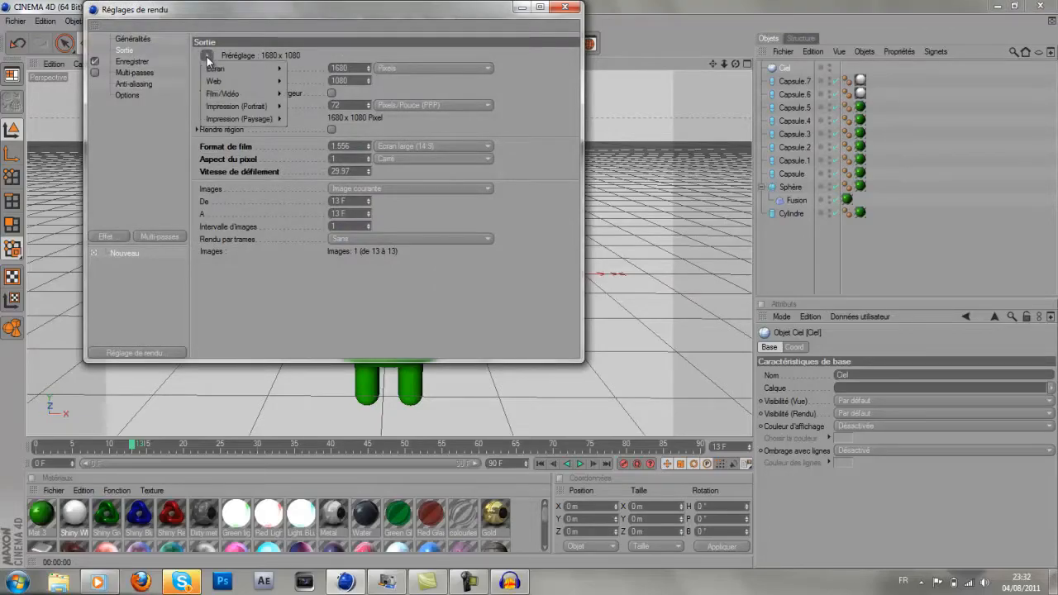
mouse_move(242, 73)
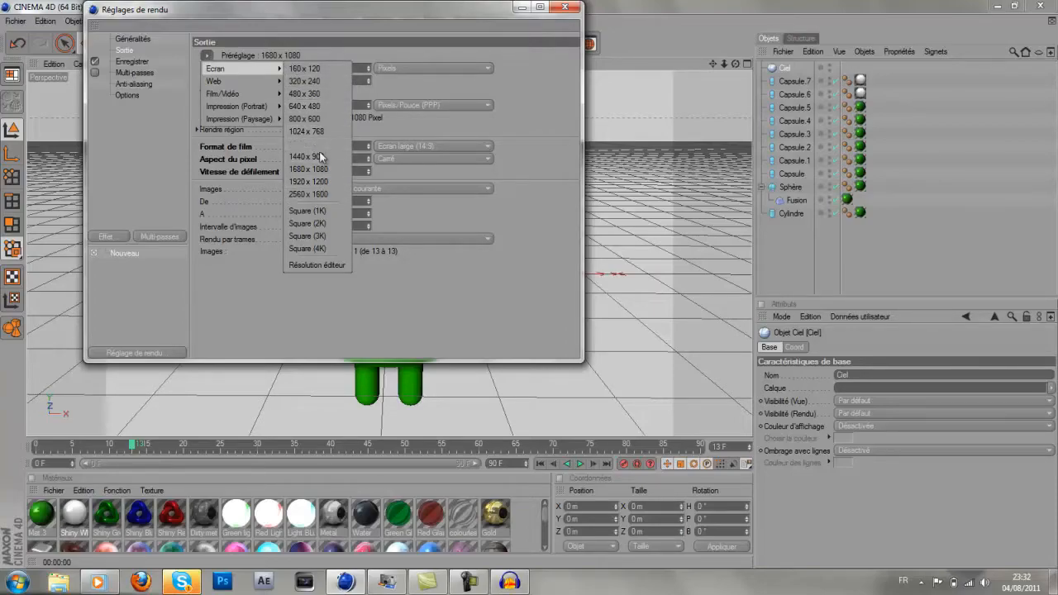
- Switch to the Windows desktop and check the monitor's resolution in the display settings, closing them without changes
left_click(522, 11)
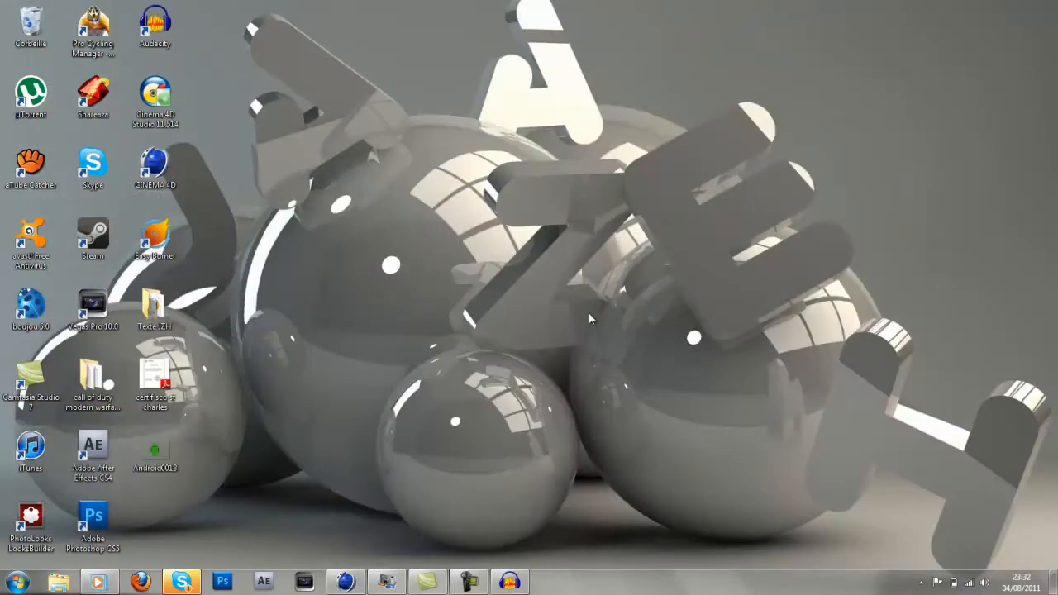
right_click(590, 318)
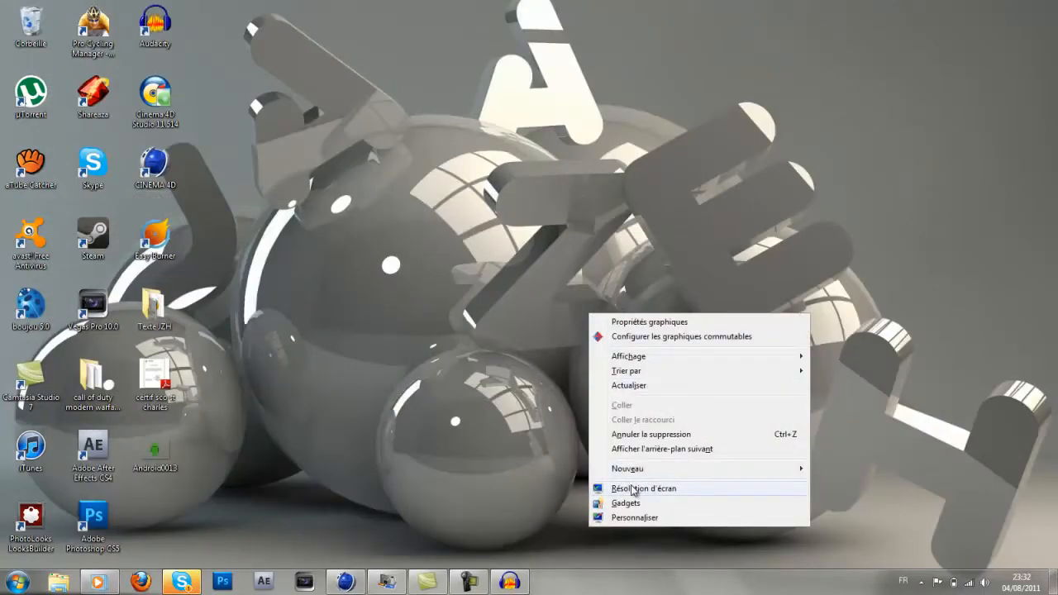
left_click(620, 488)
left_click(514, 260)
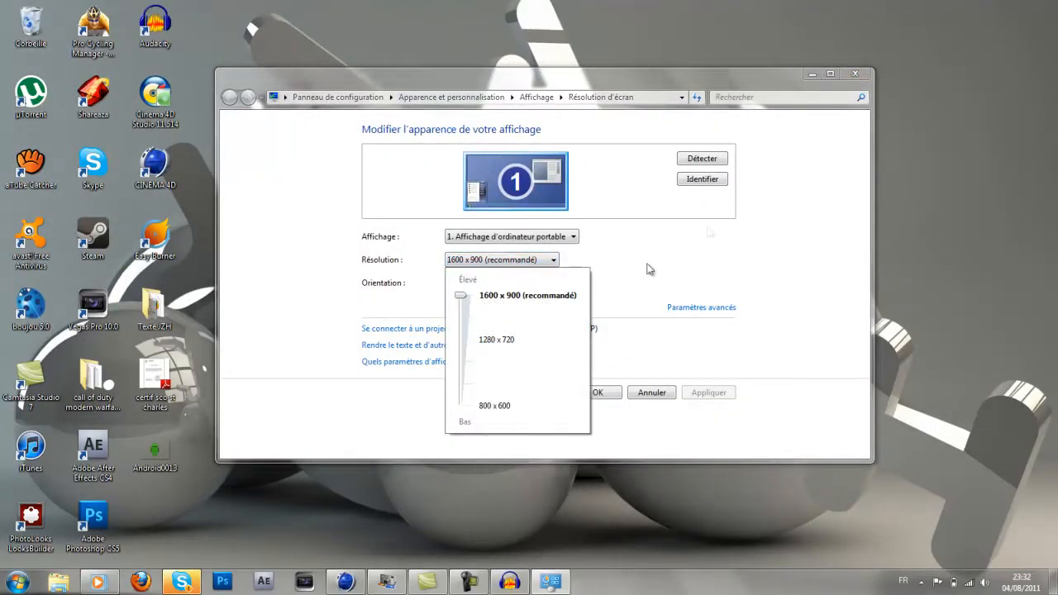
left_click(862, 76)
left_click(865, 76)
- Return to Cinema 4D and set the render output to the Film/Vidéo preset HDV/HDTV 720 29.97
left_click(346, 581)
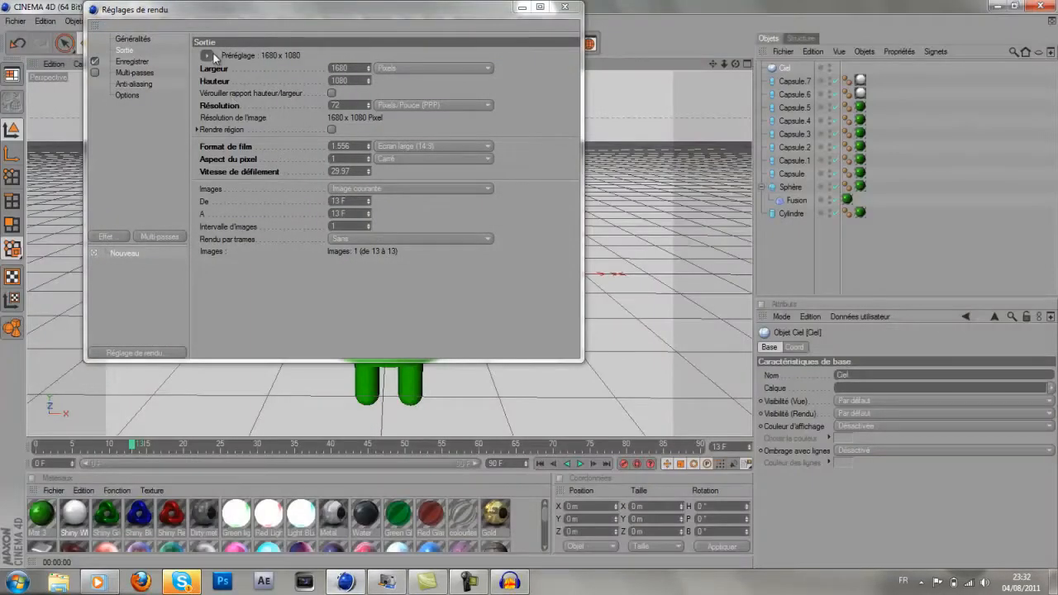
left_click(207, 56)
mouse_move(240, 69)
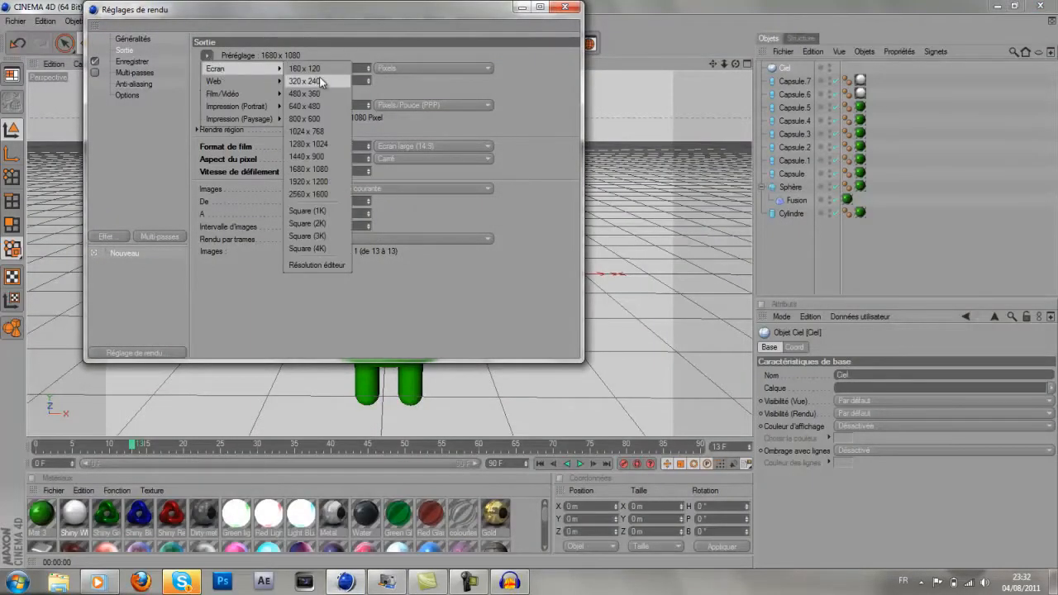
mouse_move(248, 94)
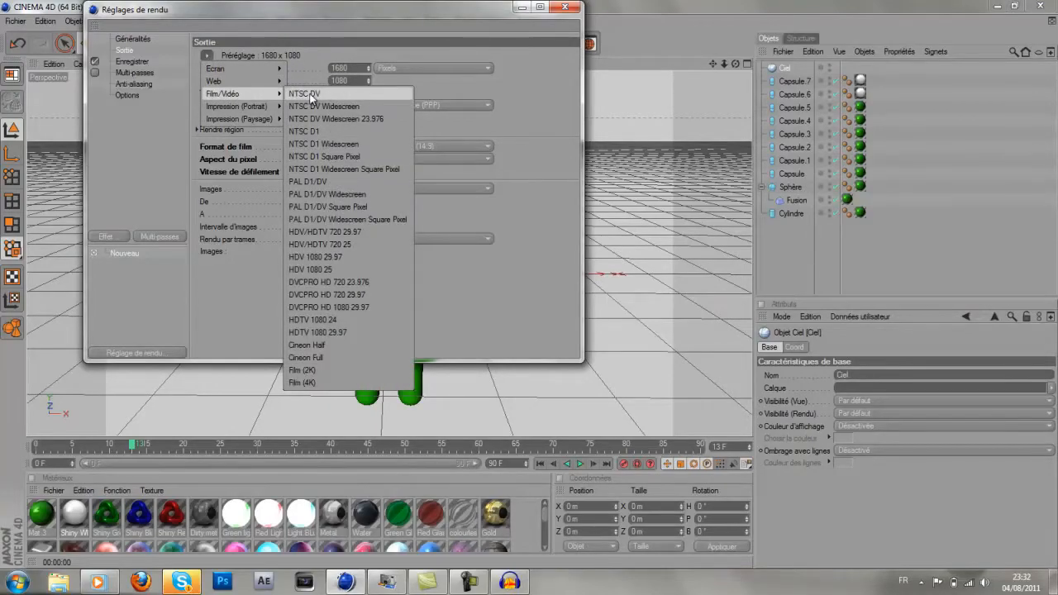
left_click(367, 233)
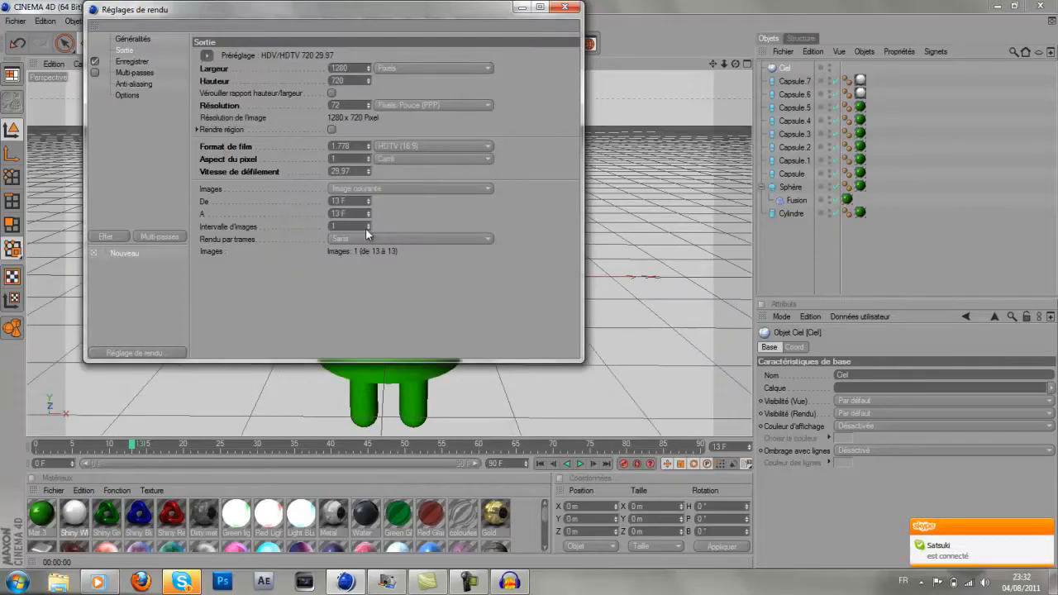
- Set the render to be saved on the desktop as "tuto maf" in TIFF (calques PSD) format
left_click(134, 63)
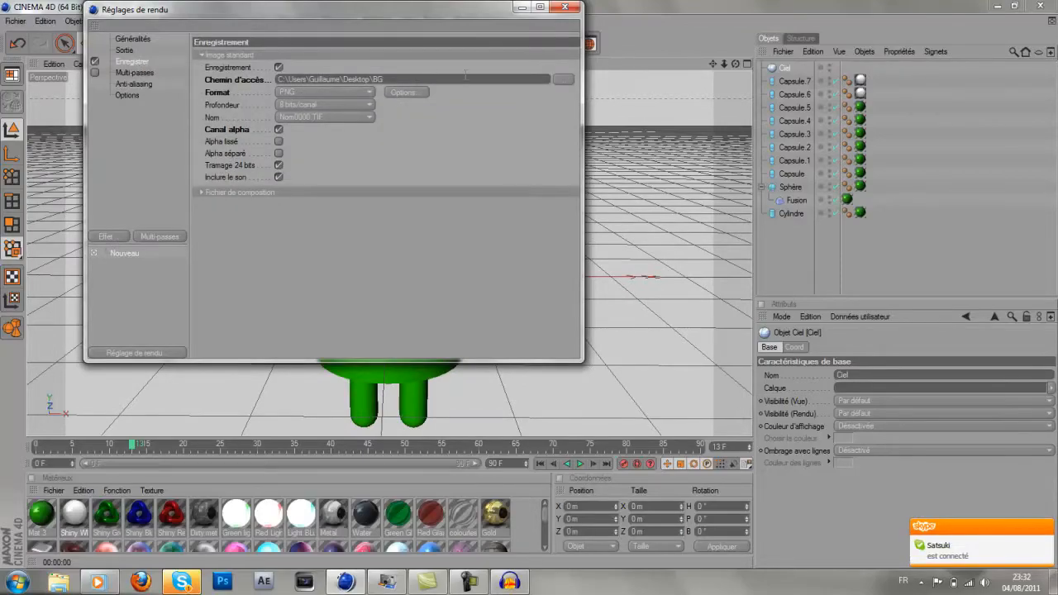
left_click(562, 81)
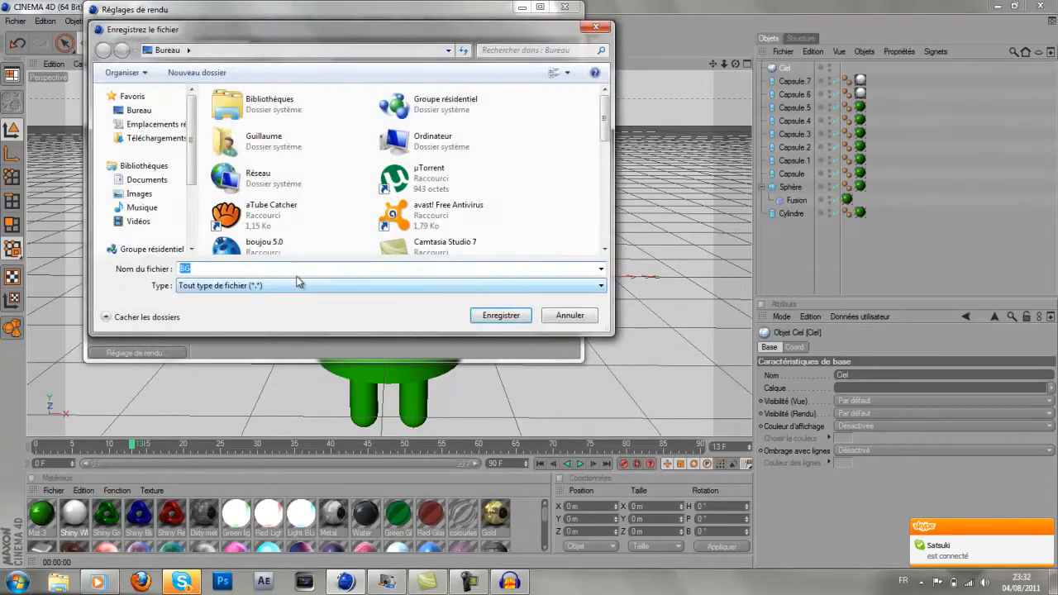
type("tuto mat")
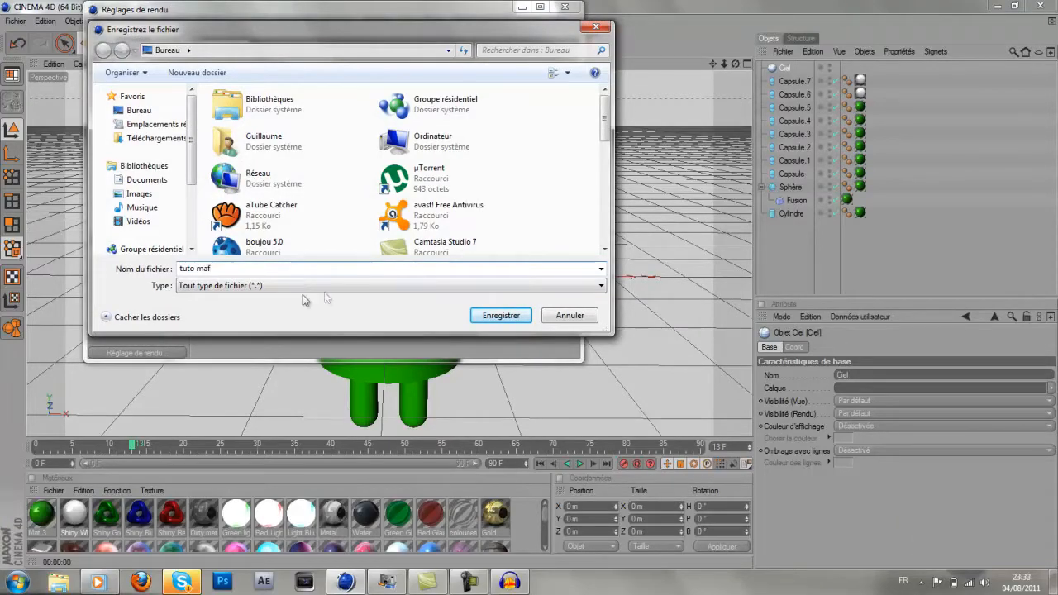
left_click(483, 315)
left_click(326, 93)
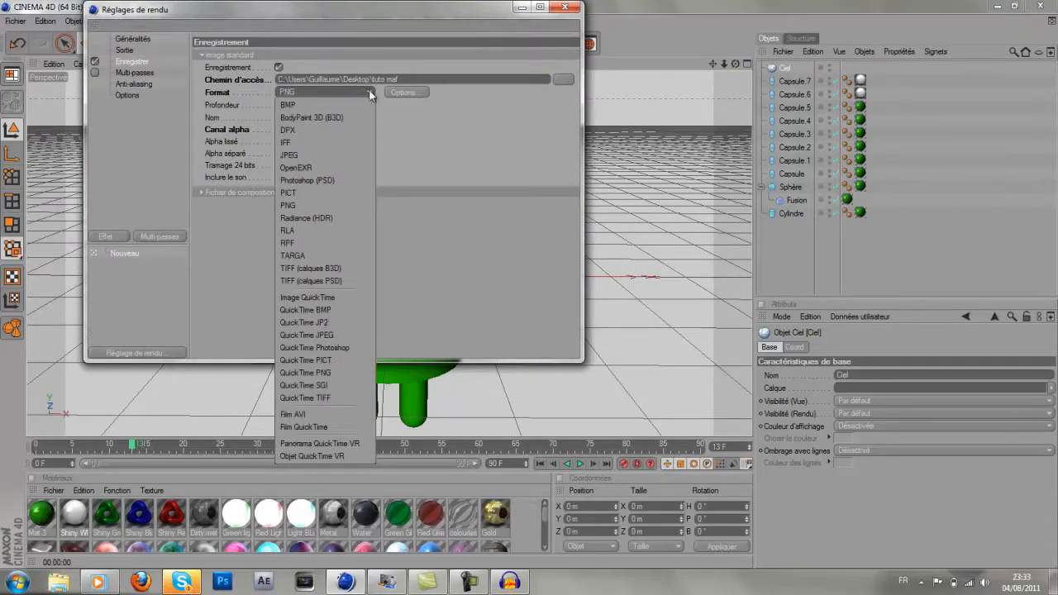
left_click(327, 282)
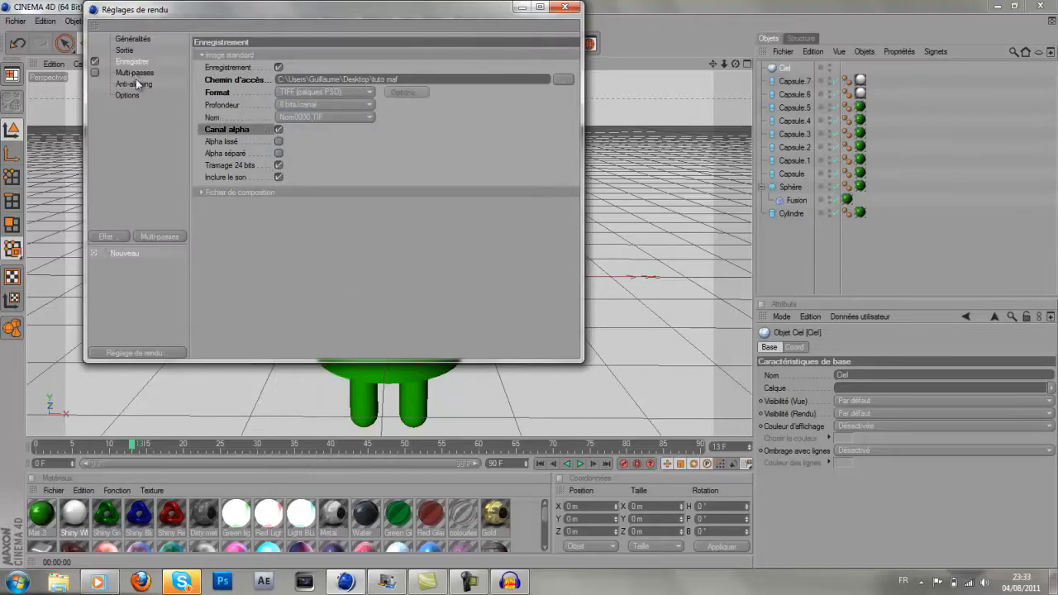
- Add the Illumination globale effect to the render and close the render settings
left_click(112, 236)
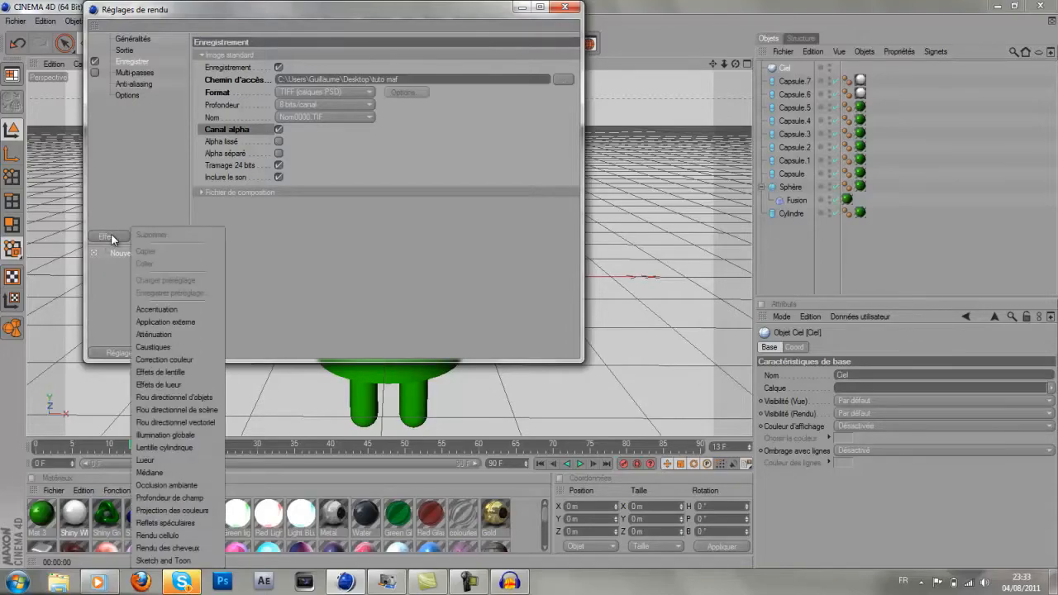
left_click(169, 436)
left_click(567, 8)
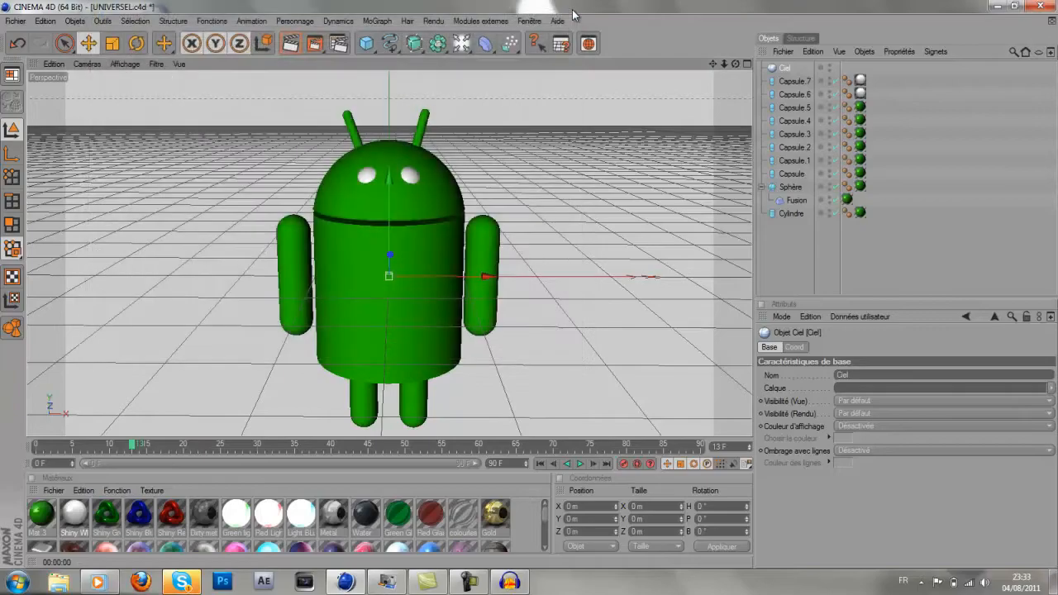
- Render the perspective view as a preview and render the final image to the Picture Viewer, minimizing it when done
left_click(291, 43)
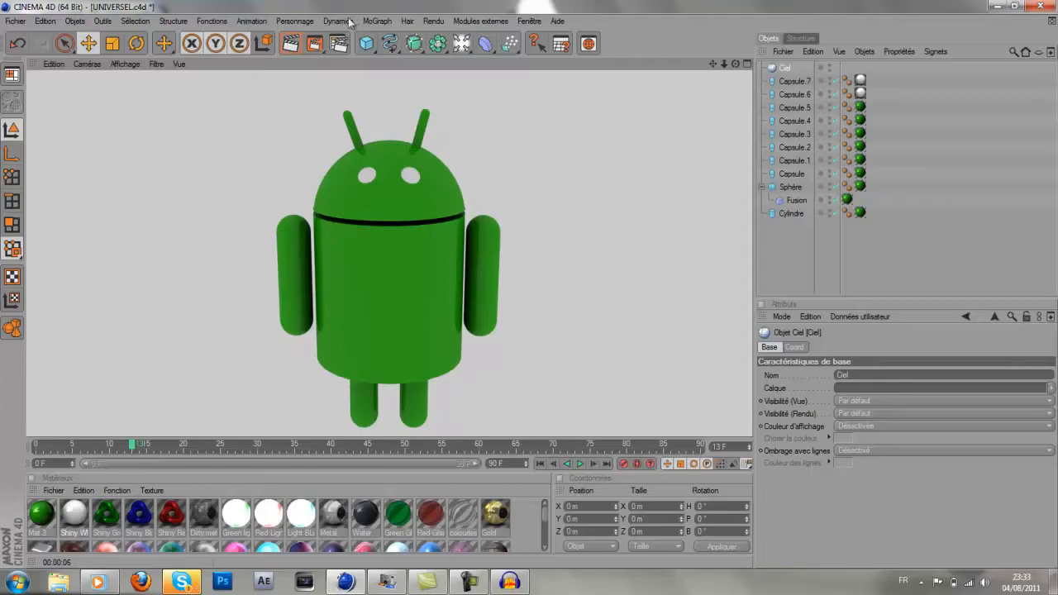
left_click(314, 44)
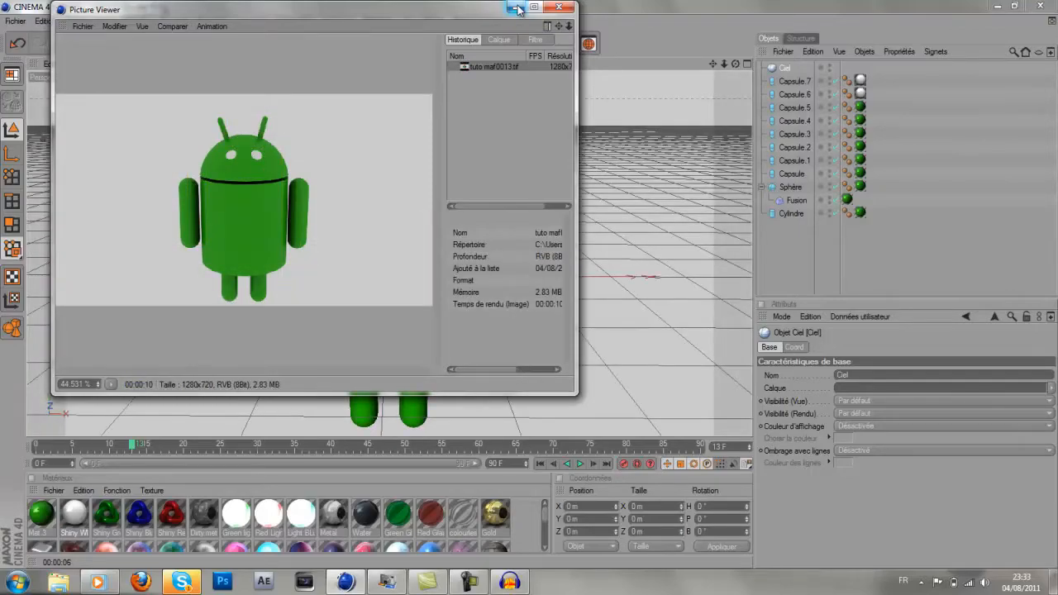
left_click(515, 7)
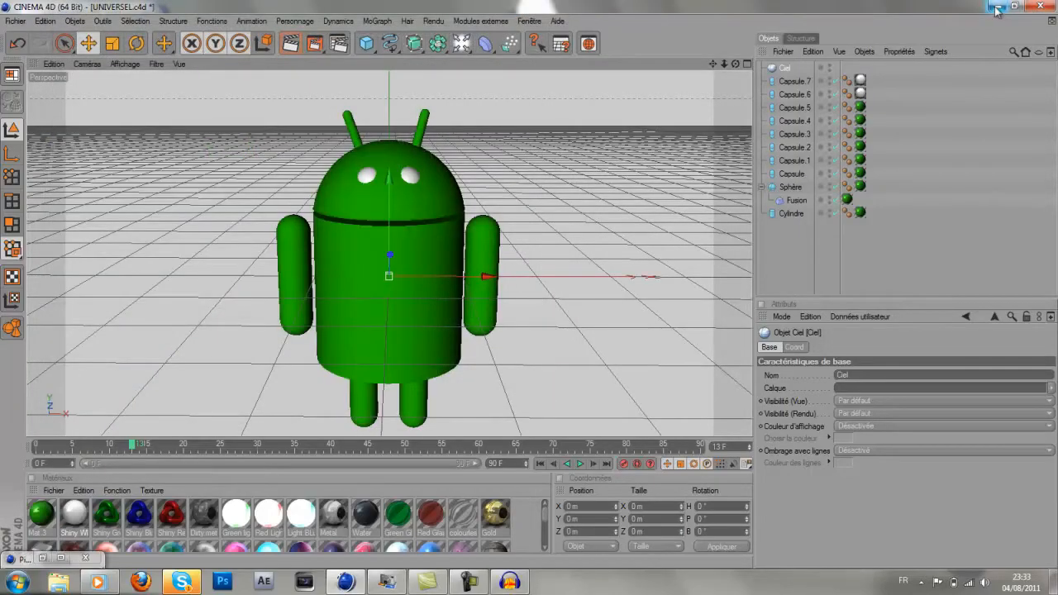
- Open the rendered image tuto maf0013 from the desktop to inspect it, and close the photo viewer
left_click(997, 8)
double_click(156, 522)
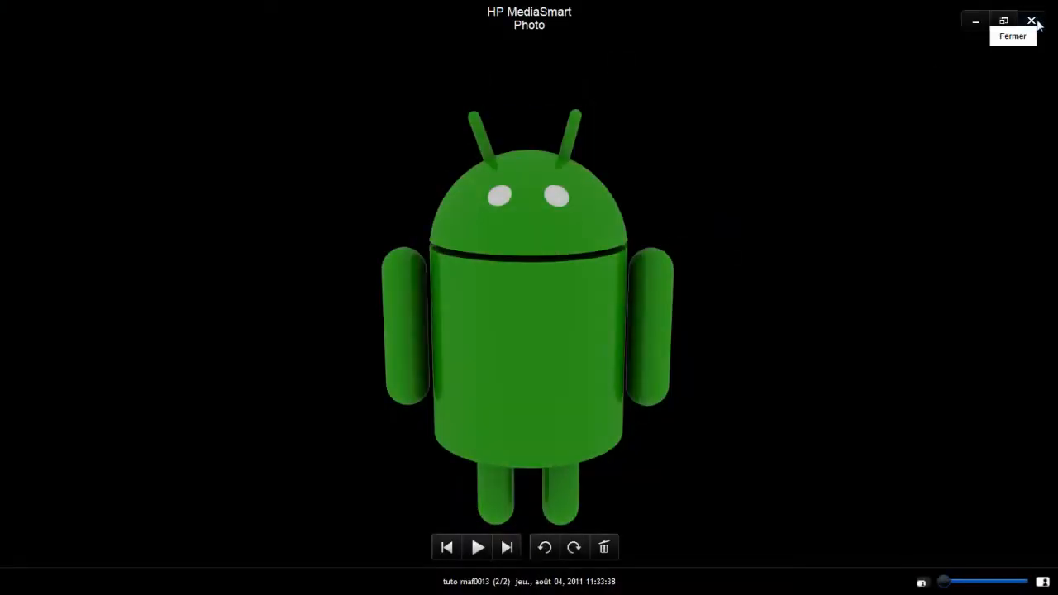
left_click(1032, 22)
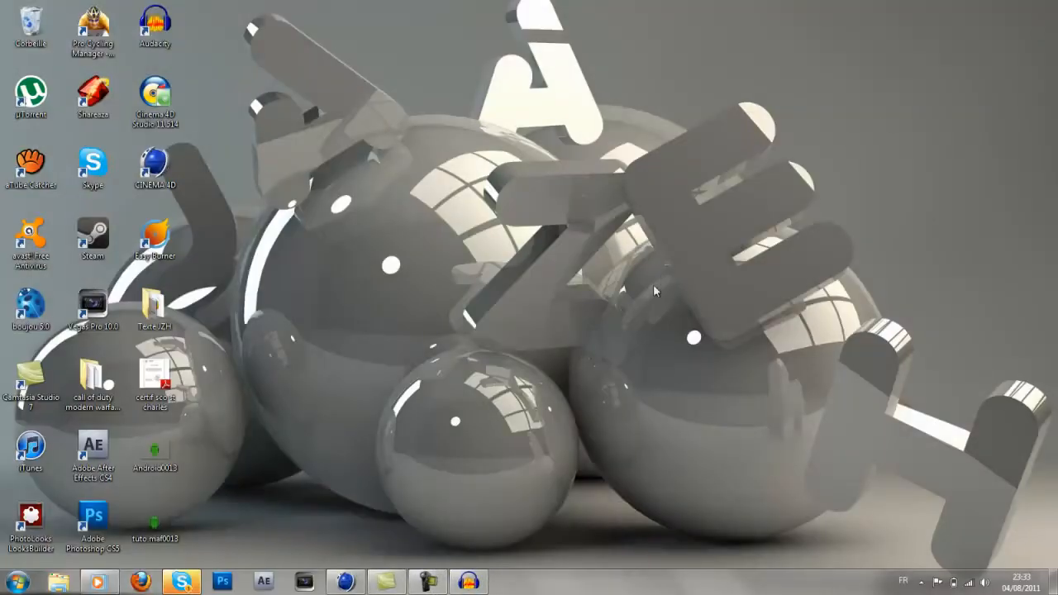
left_click(467, 582)
left_click(467, 583)
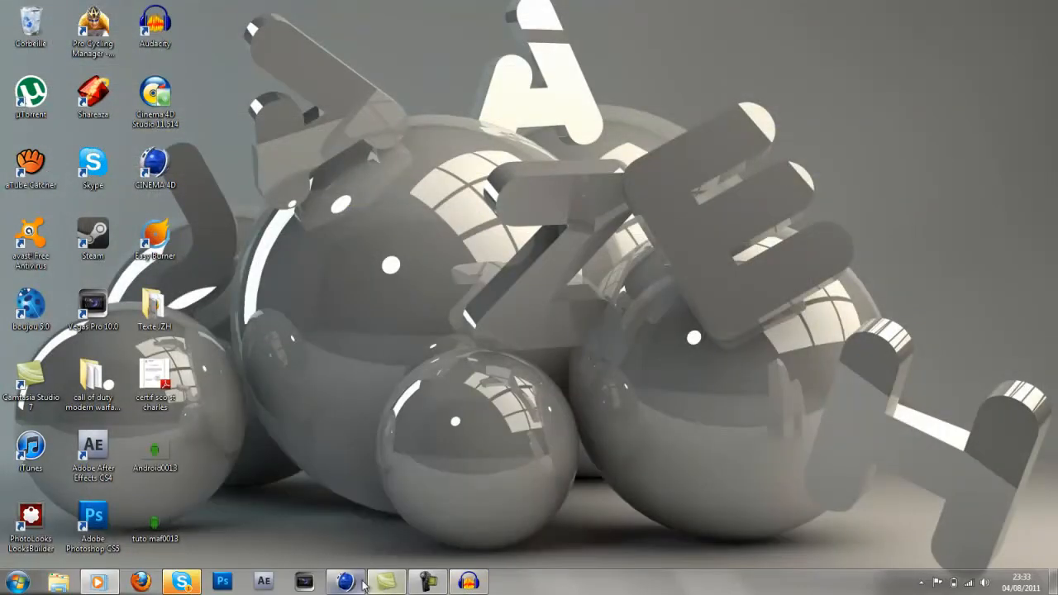
left_click(428, 582)
mouse_move(385, 587)
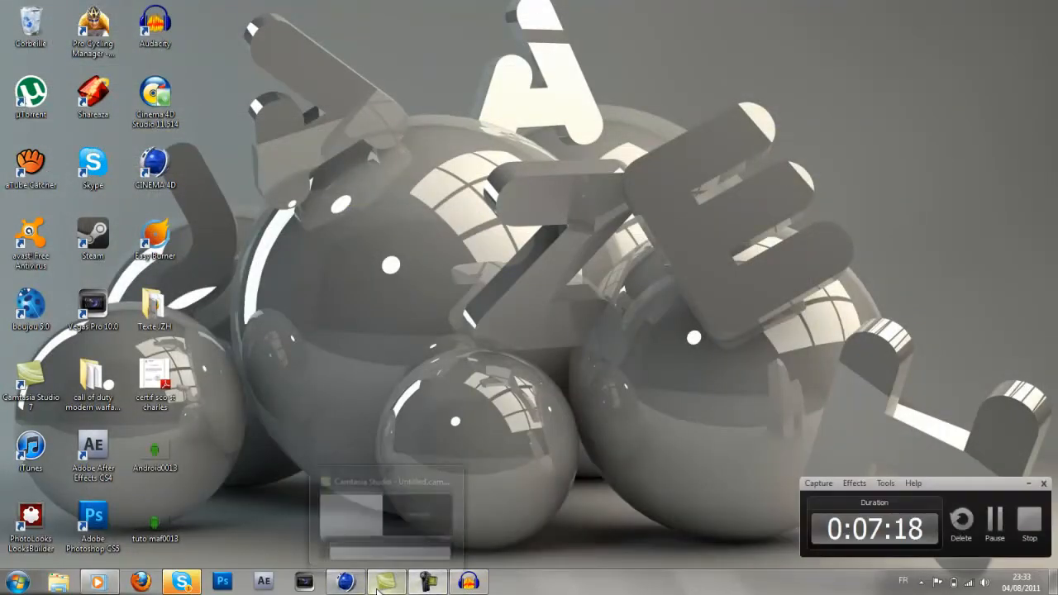